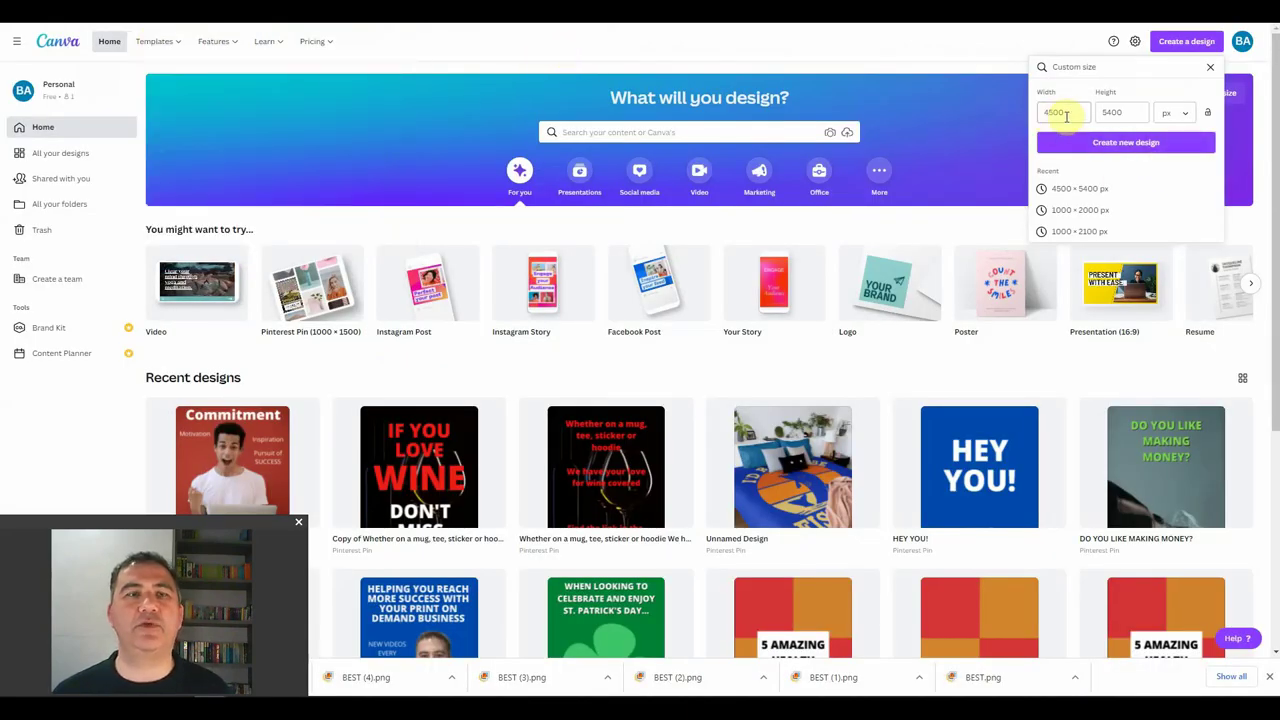
- Create a new blank custom design of 4500 × 5400 px
left_click(1116, 146)
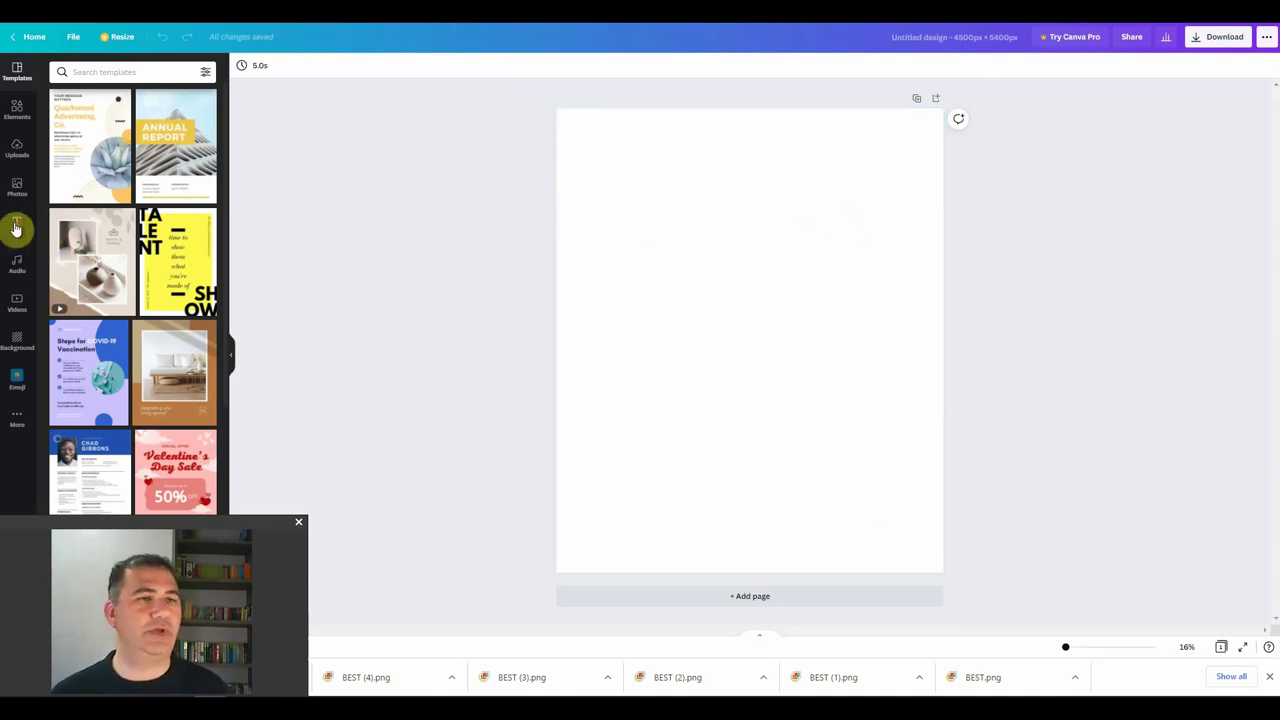
- Add a heading reading BEST, DAD, EVER on three separate lines
left_click(19, 227)
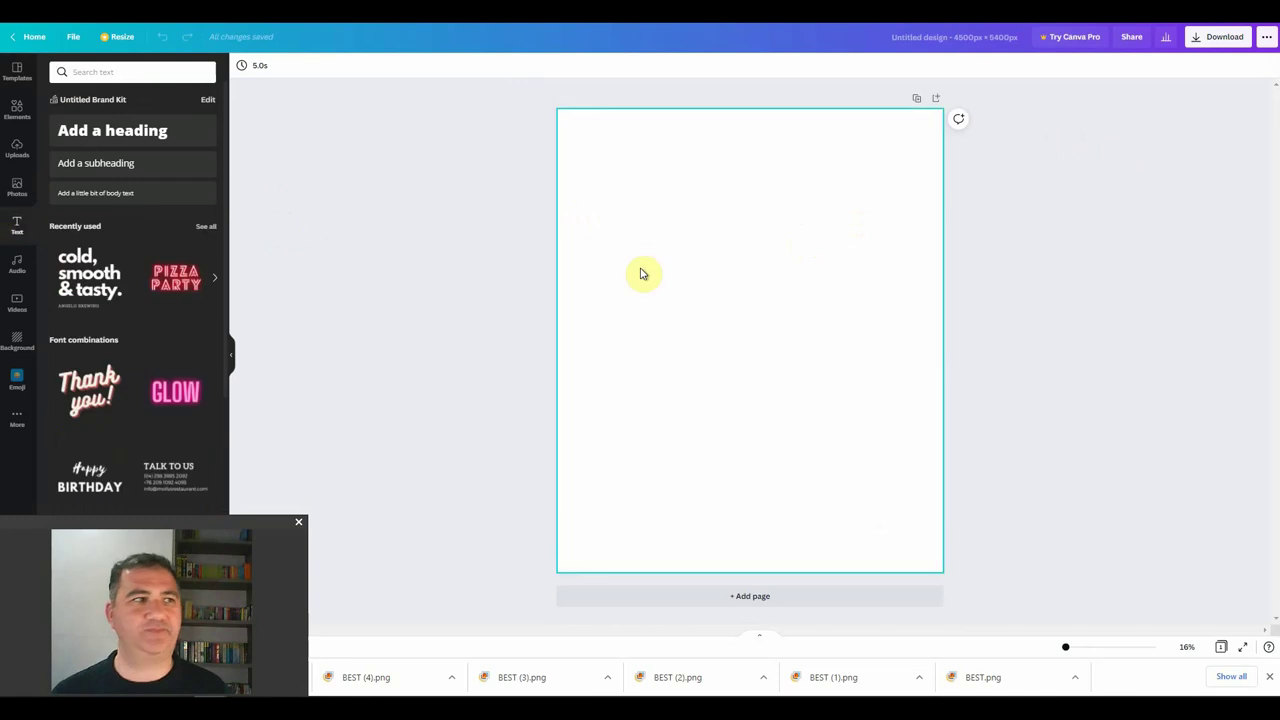
left_click(143, 129)
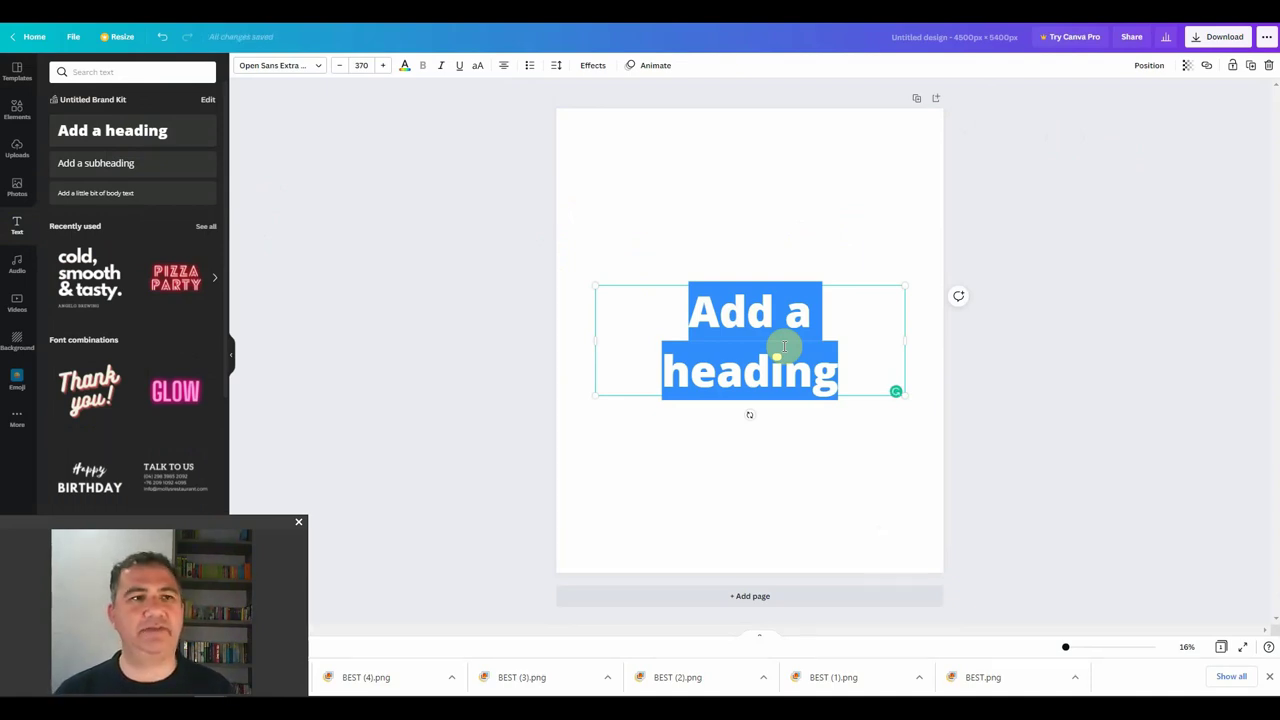
type("BEST")
key("Return")
type("DAD")
key("Return")
type("EVER")
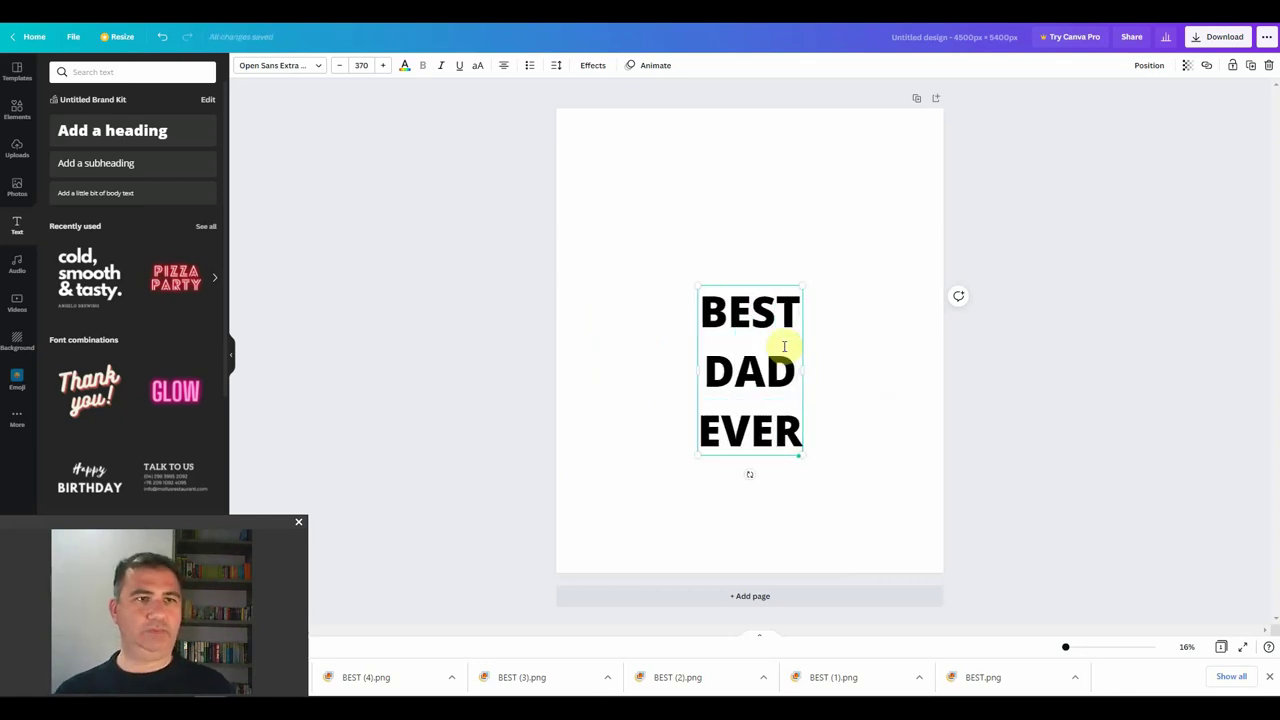
- Select the word DAD and raise its font size to about 418
left_click_drag(784, 346, 703, 365)
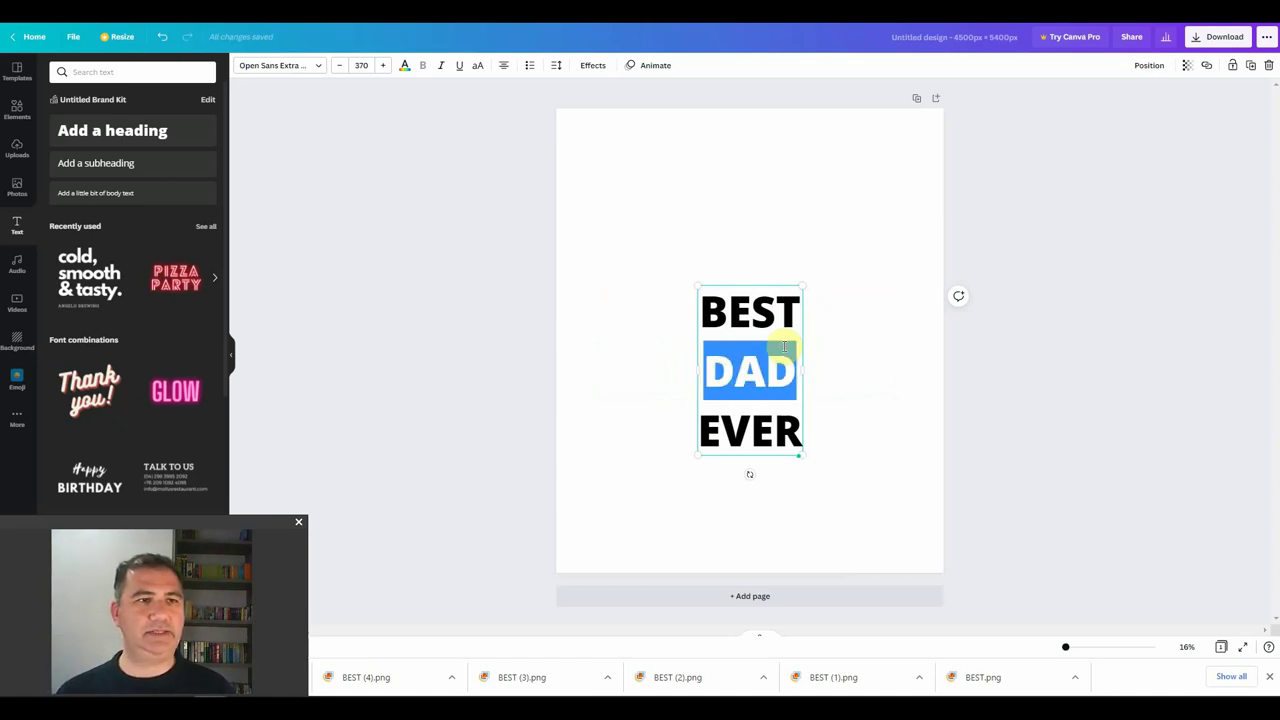
left_click(384, 65)
left_click(384, 65)
left_click(384, 65)
left_click(384, 65)
left_click(384, 65)
left_click(384, 65)
left_click(384, 65)
left_click(384, 65)
left_click(384, 65)
left_click(384, 65)
left_click(384, 65)
left_click(384, 65)
left_click(384, 65)
left_click(384, 65)
left_click(384, 65)
left_click(384, 65)
left_click(384, 65)
left_click(384, 65)
left_click(384, 65)
left_click(384, 65)
left_click(384, 65)
left_click(384, 65)
left_click(384, 65)
left_click(384, 65)
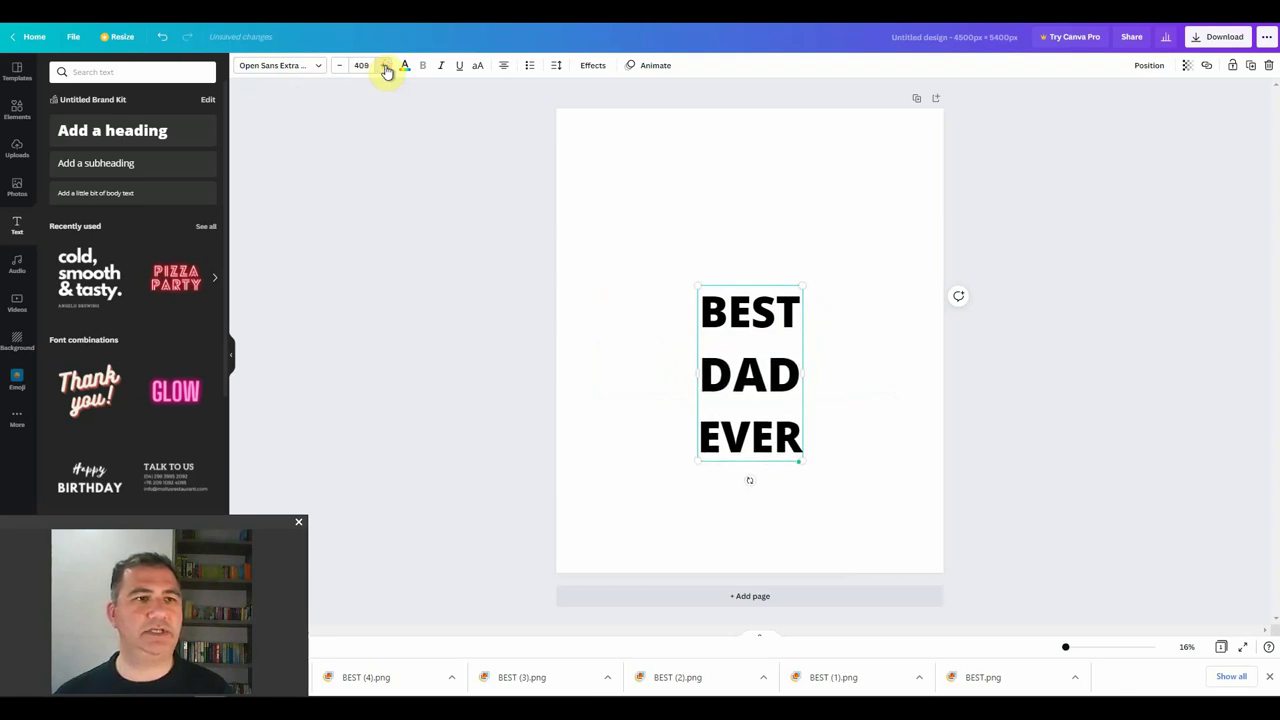
left_click(384, 65)
left_click(384, 65)
left_click(384, 65)
left_click(384, 65)
left_click(384, 65)
left_click(384, 65)
left_click(384, 65)
left_click(384, 65)
left_click(384, 65)
left_click(384, 65)
left_click(384, 65)
left_click(384, 65)
left_click(384, 65)
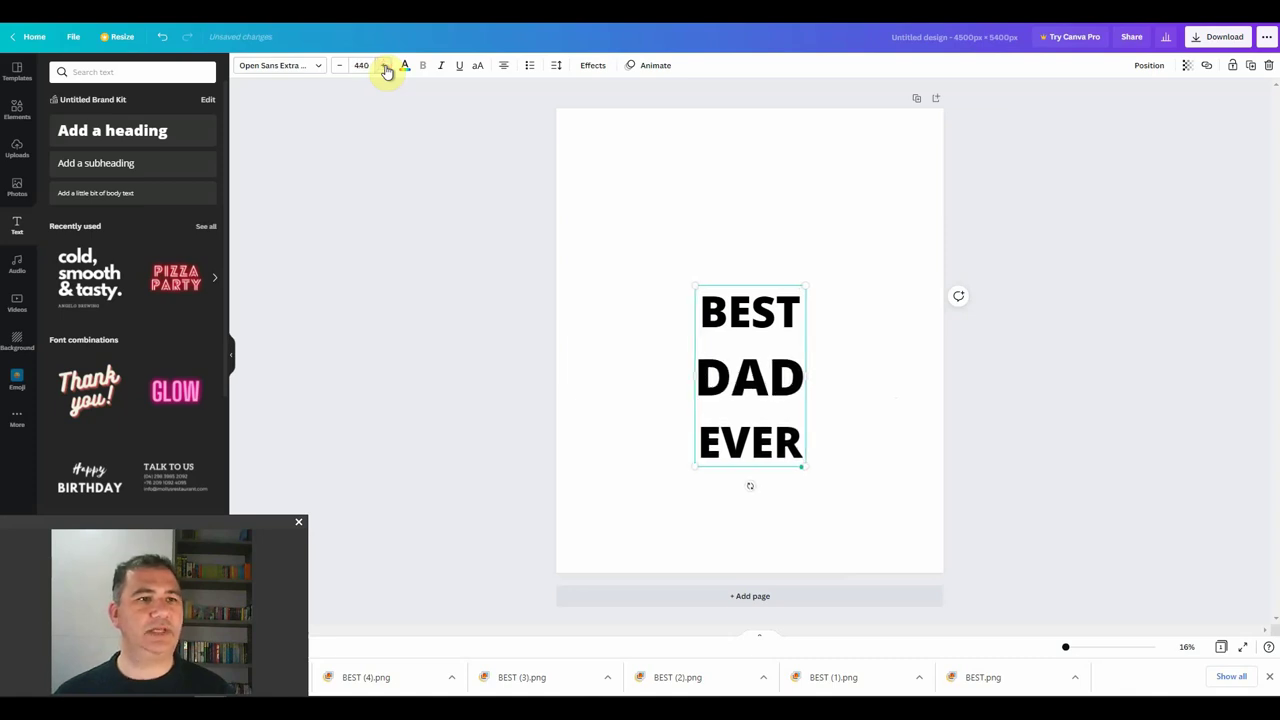
- Set line spacing to 1.25 and scale the text up to span the page
left_click(558, 66)
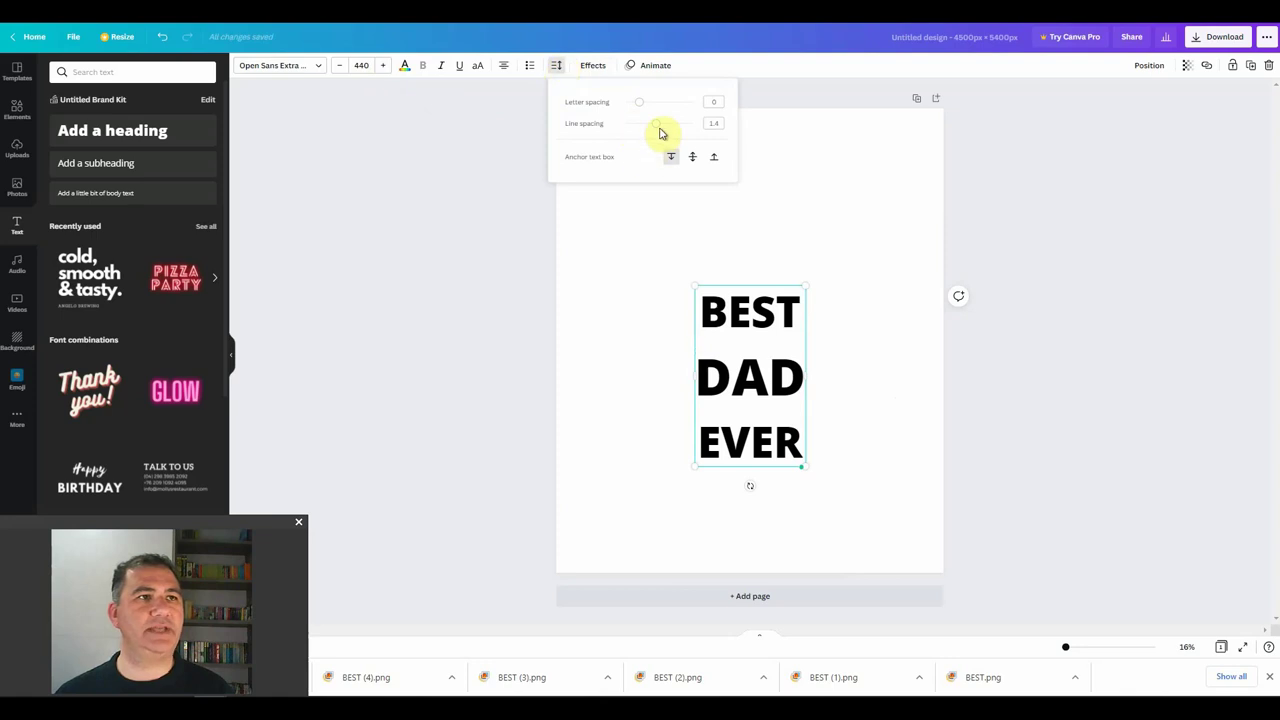
left_click_drag(654, 126, 620, 126)
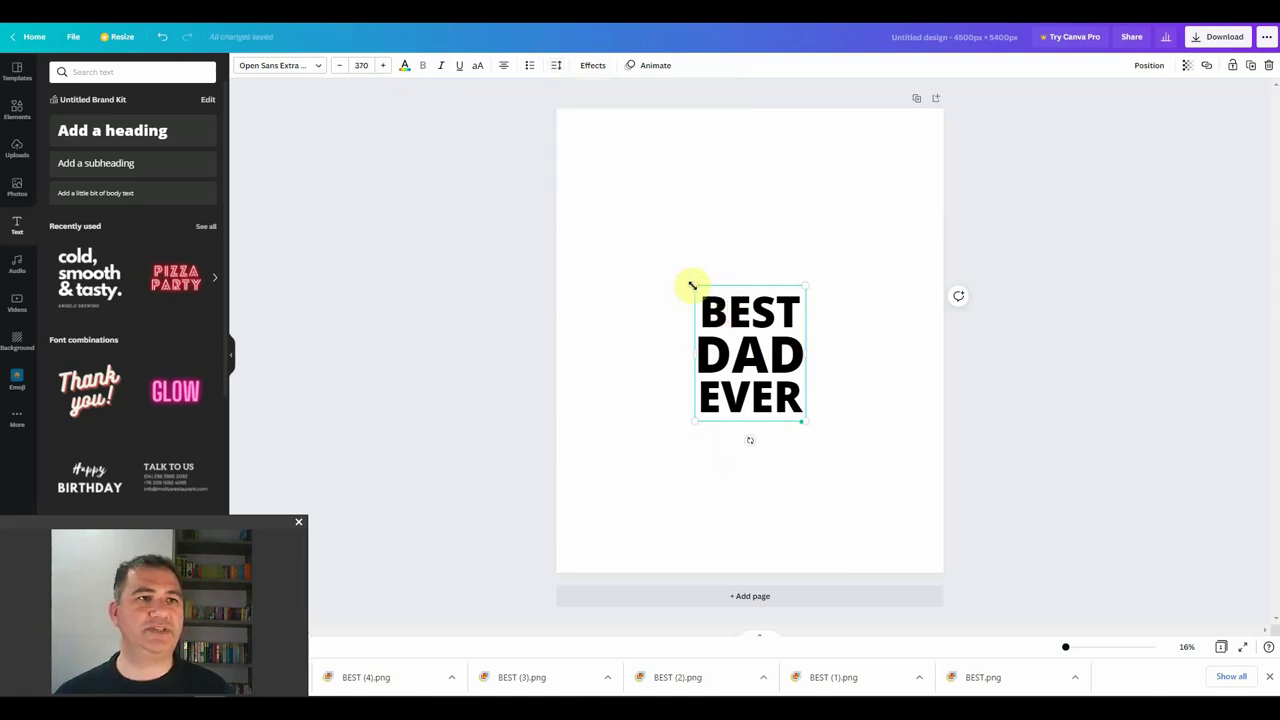
left_click_drag(694, 287, 576, 100)
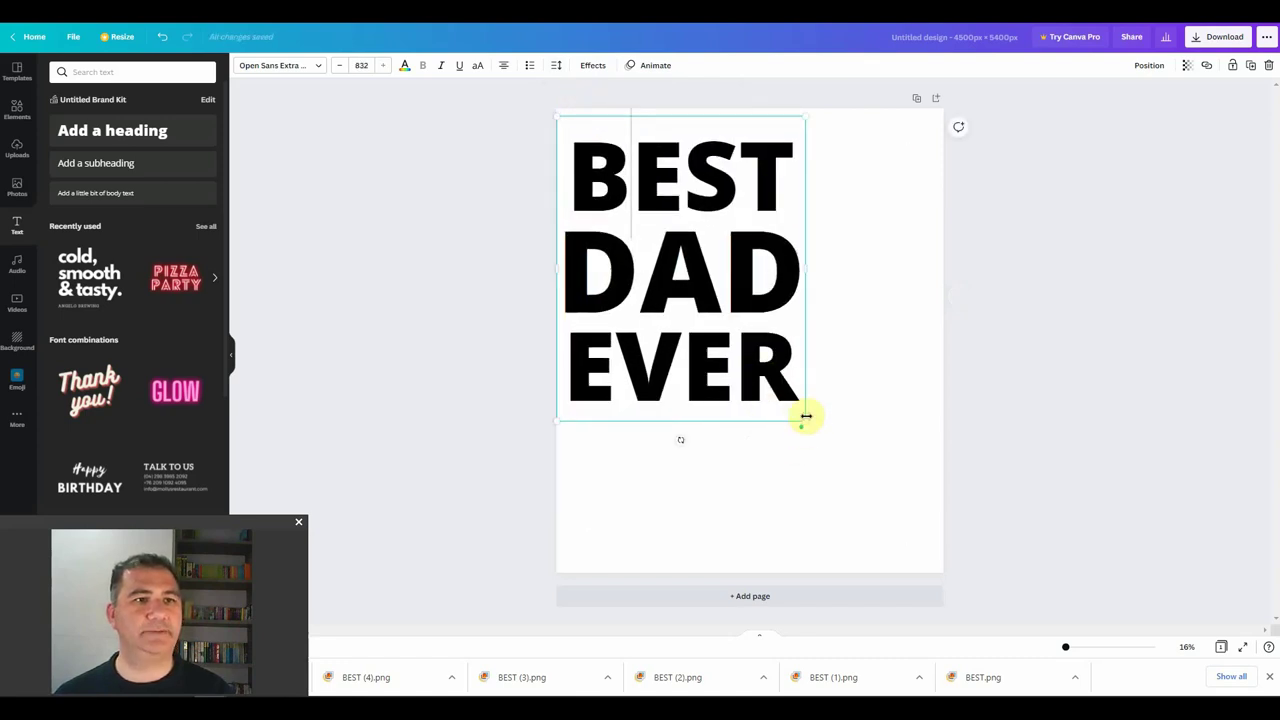
left_click_drag(806, 421, 949, 552)
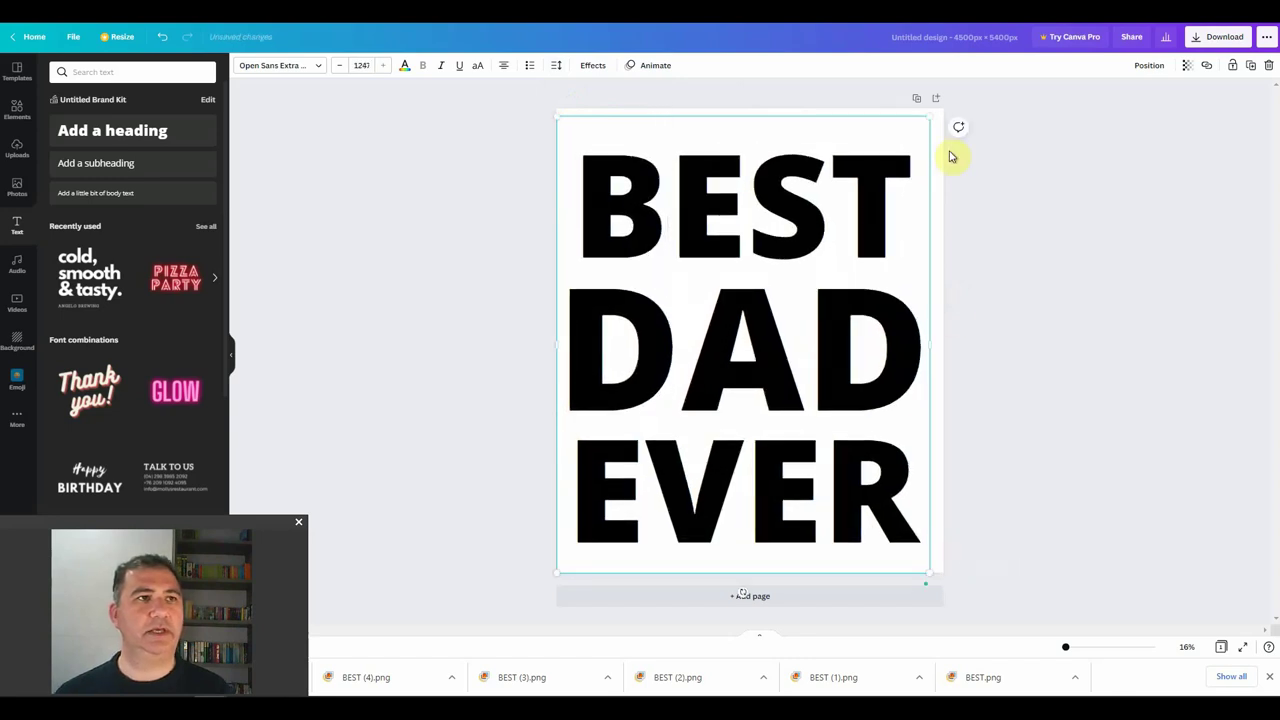
left_click_drag(931, 119, 938, 110)
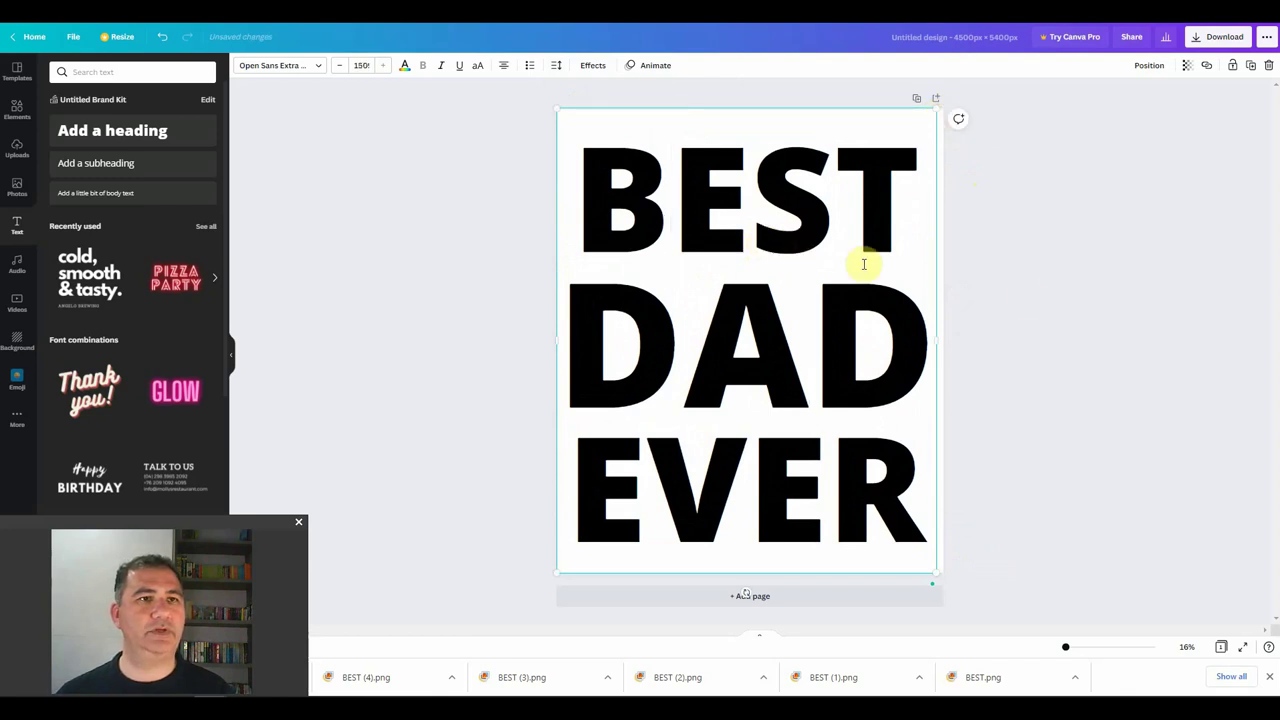
- Centre the BEST DAD EVER text horizontally on the page
left_click(1048, 300)
left_click_drag(787, 254, 821, 243)
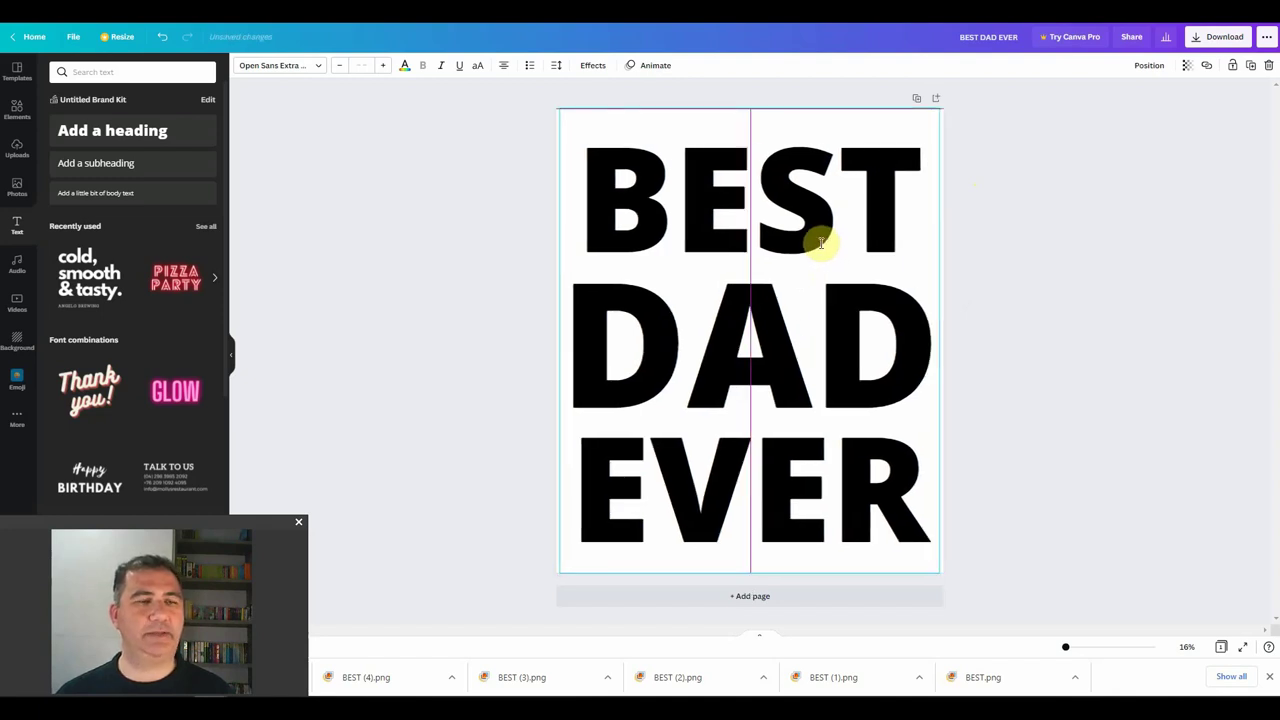
left_click_drag(821, 243, 822, 243)
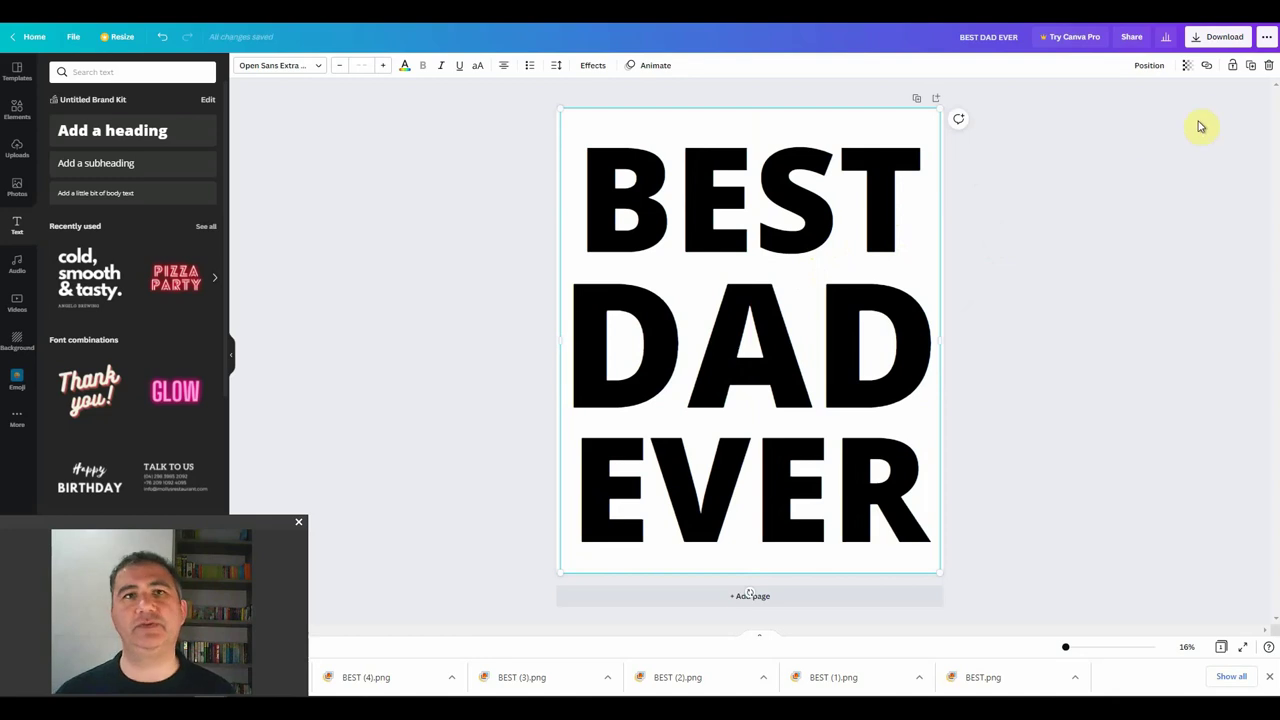
- Duplicate the heading and give the copy a Hollow effect with thickness 25
left_click(1250, 68)
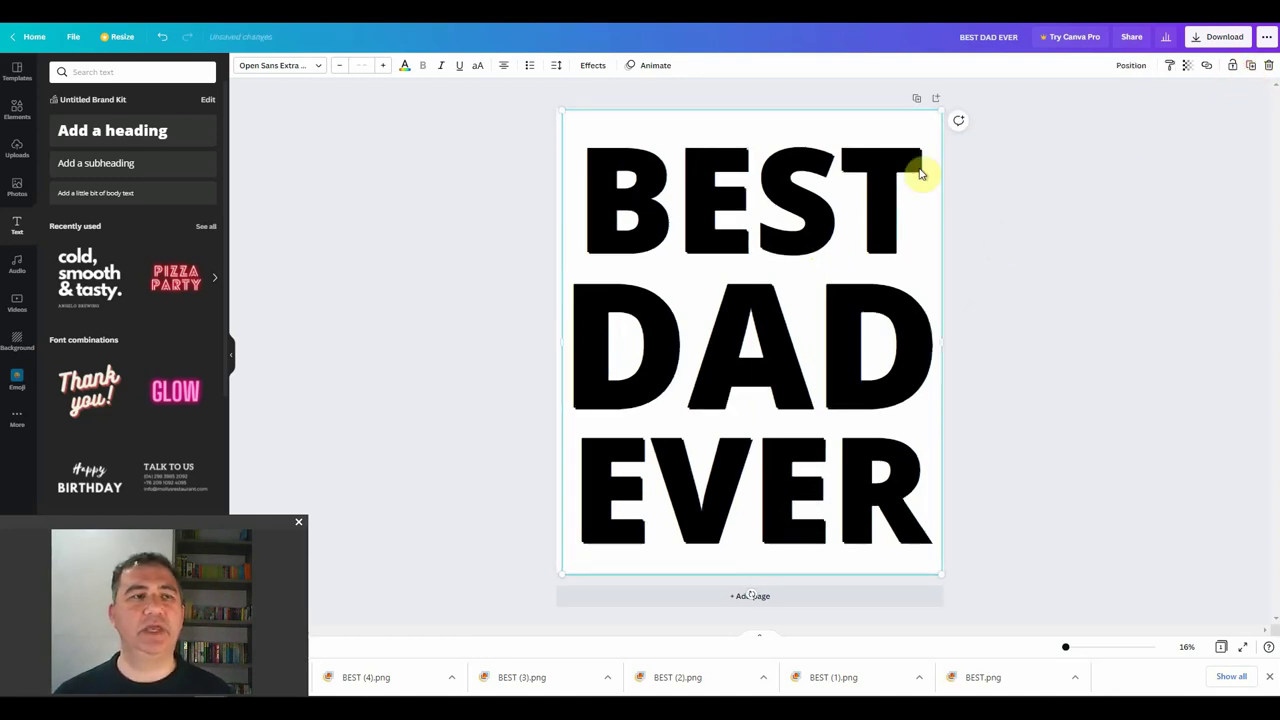
left_click(594, 68)
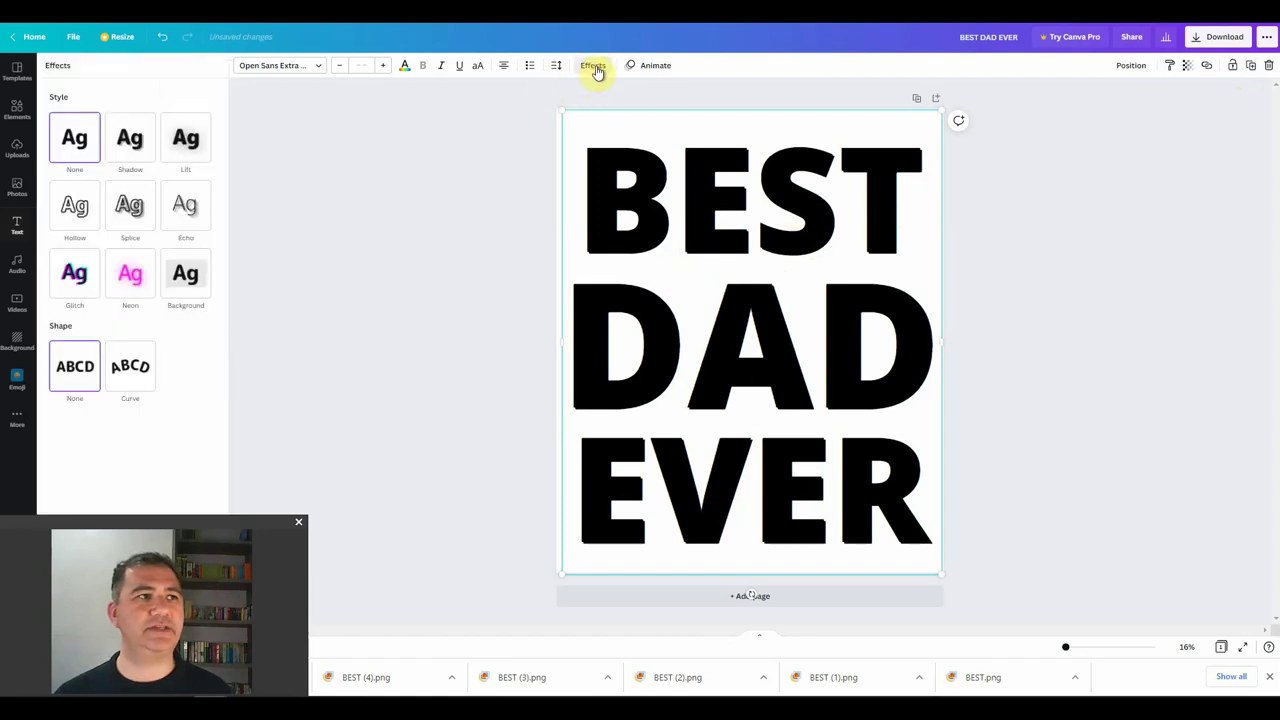
left_click(72, 218)
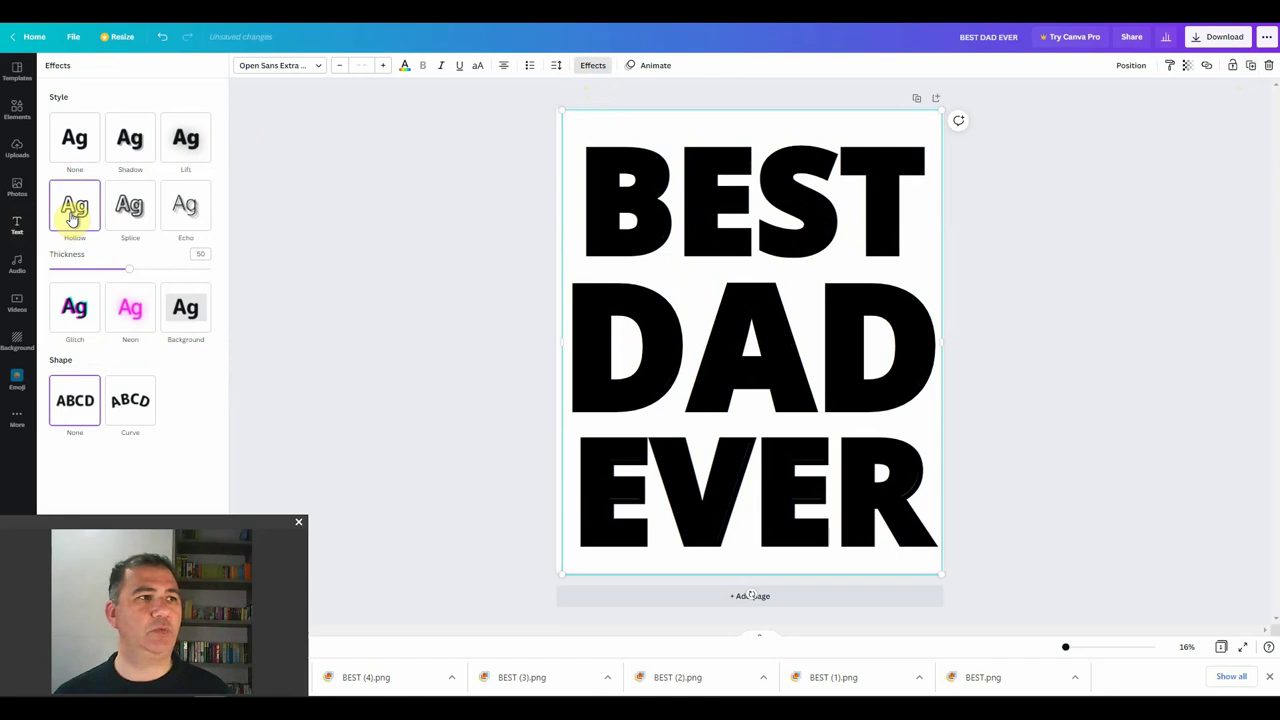
left_click_drag(128, 271, 90, 269)
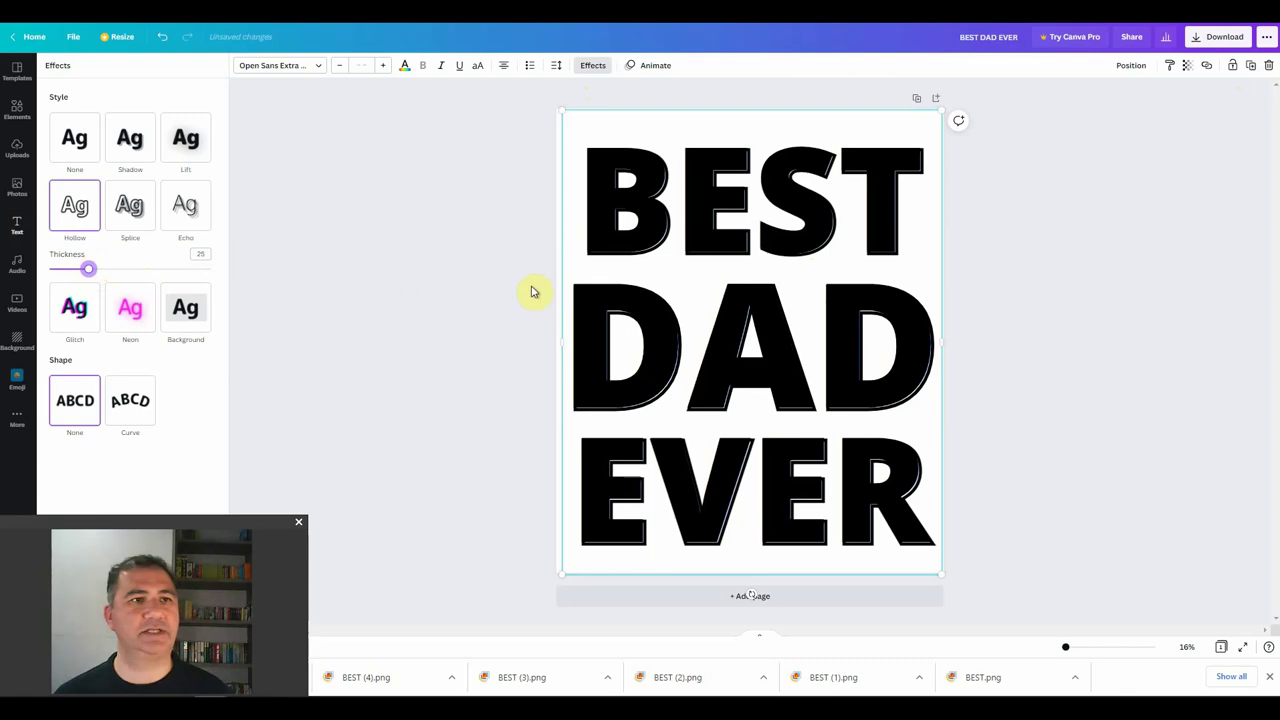
left_click(1068, 315)
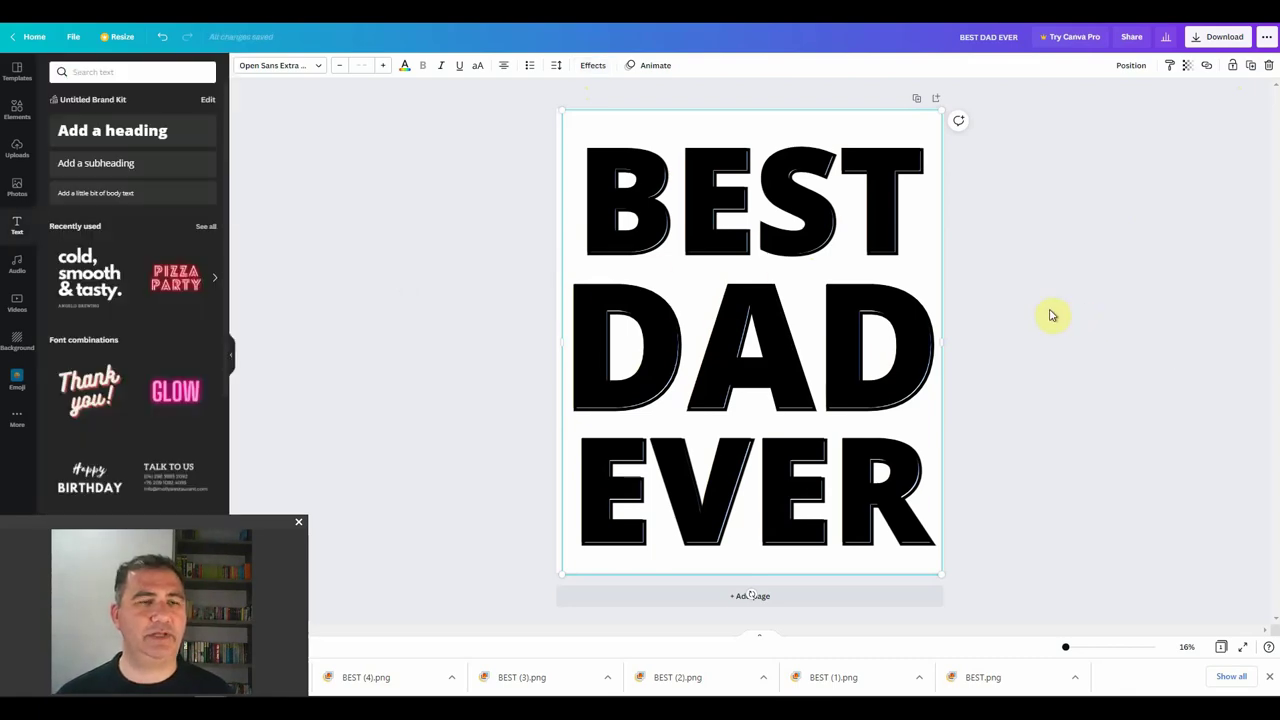
- Offset the hollow copy from the black text and add a blank second page
left_click_drag(884, 272, 726, 271)
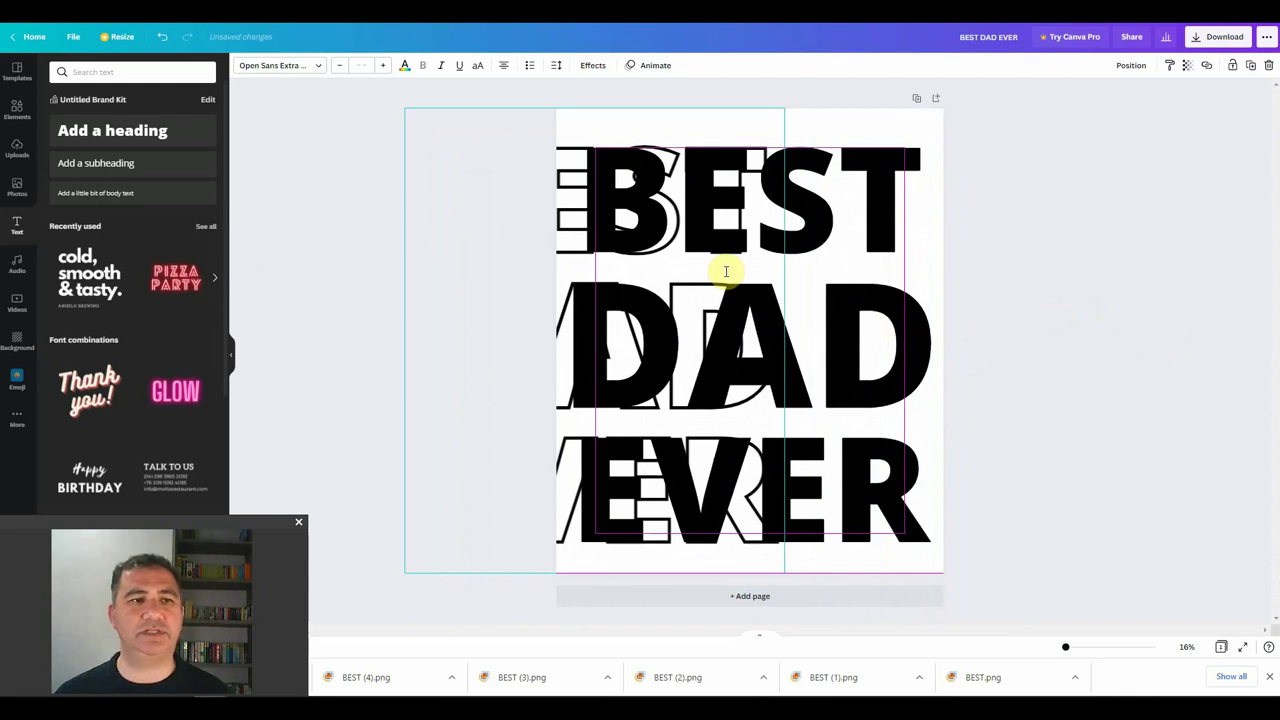
left_click(726, 271)
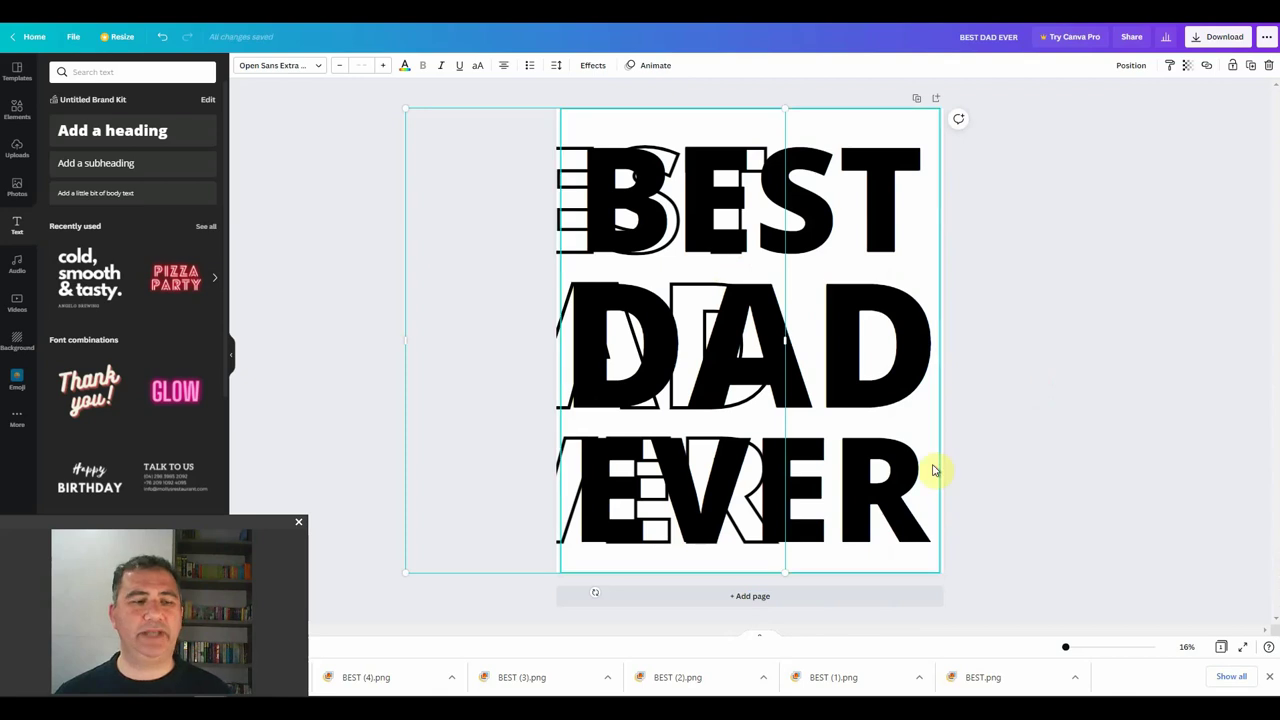
left_click(740, 598)
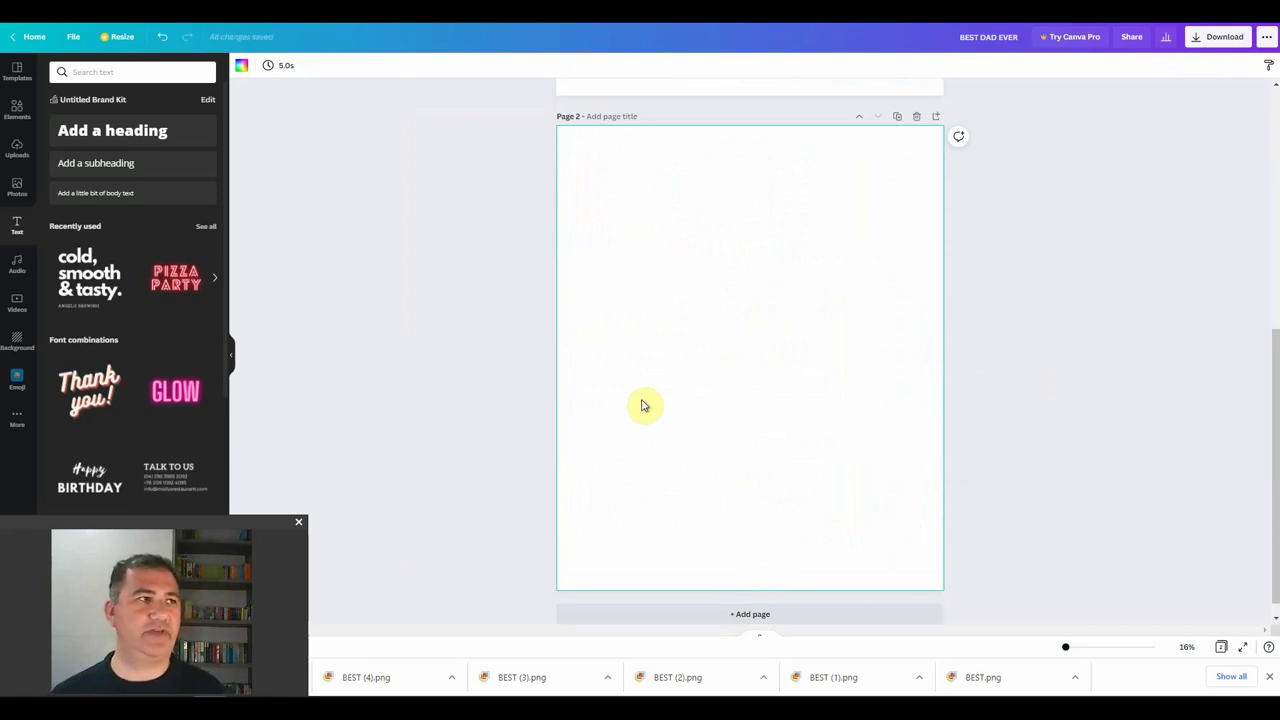
- Add a white square and stretch it from the top-left corner to cover page 2
left_click(28, 117)
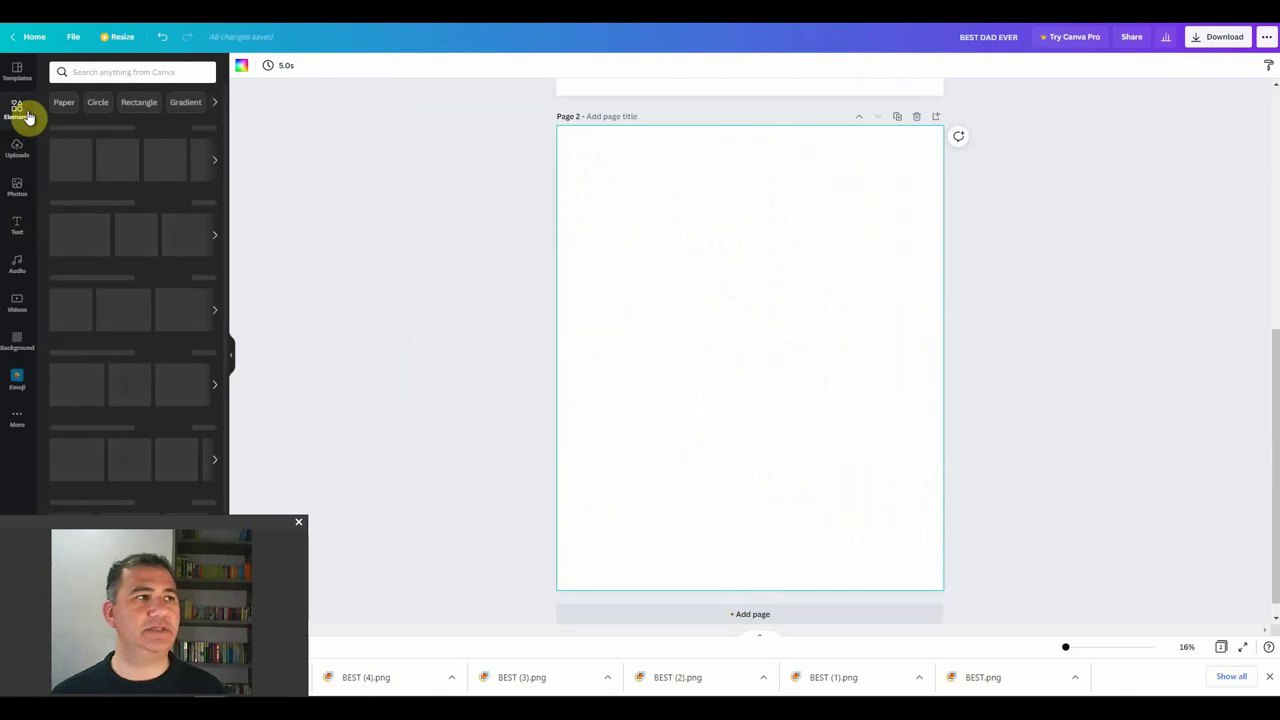
left_click(99, 229)
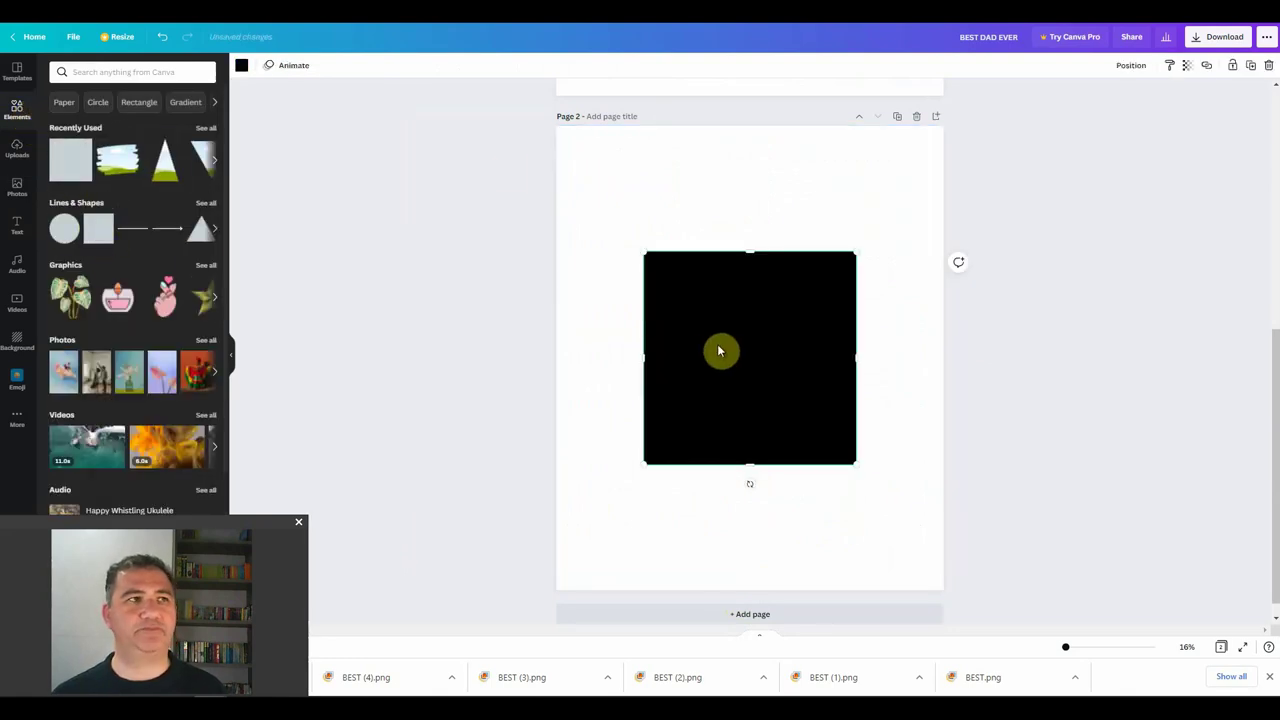
left_click(242, 65)
left_click(118, 124)
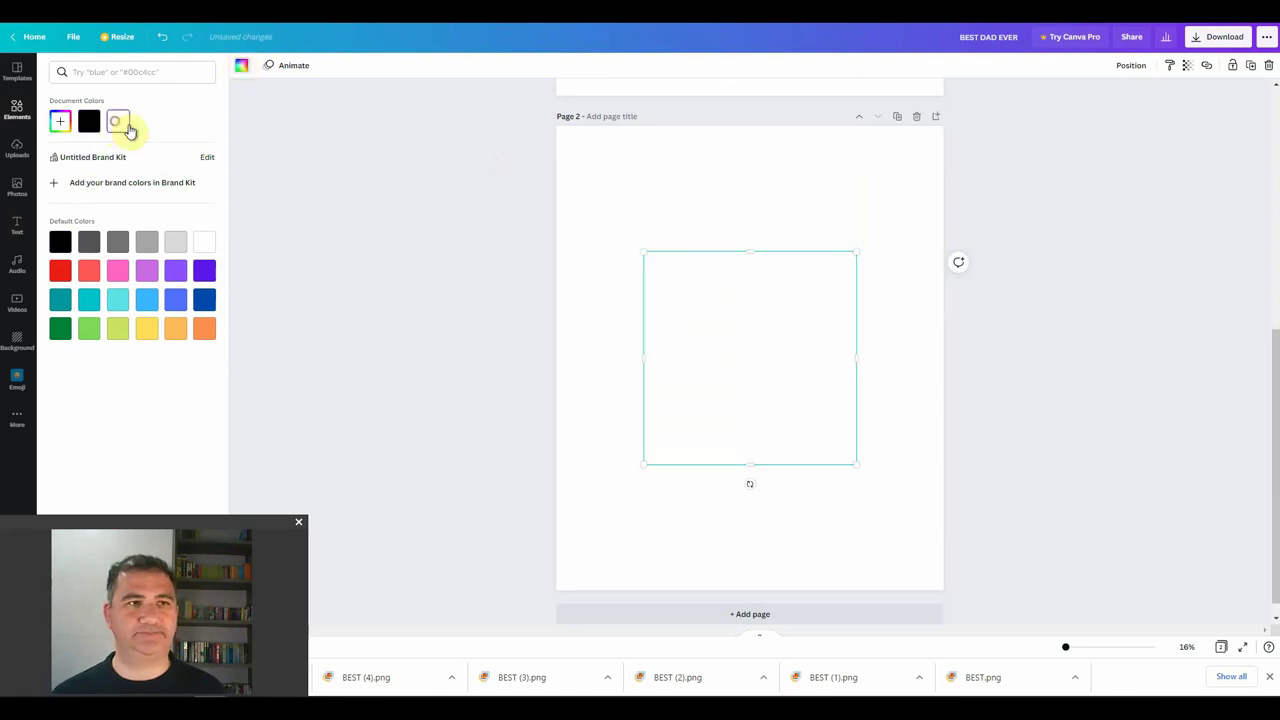
left_click_drag(738, 361, 650, 232)
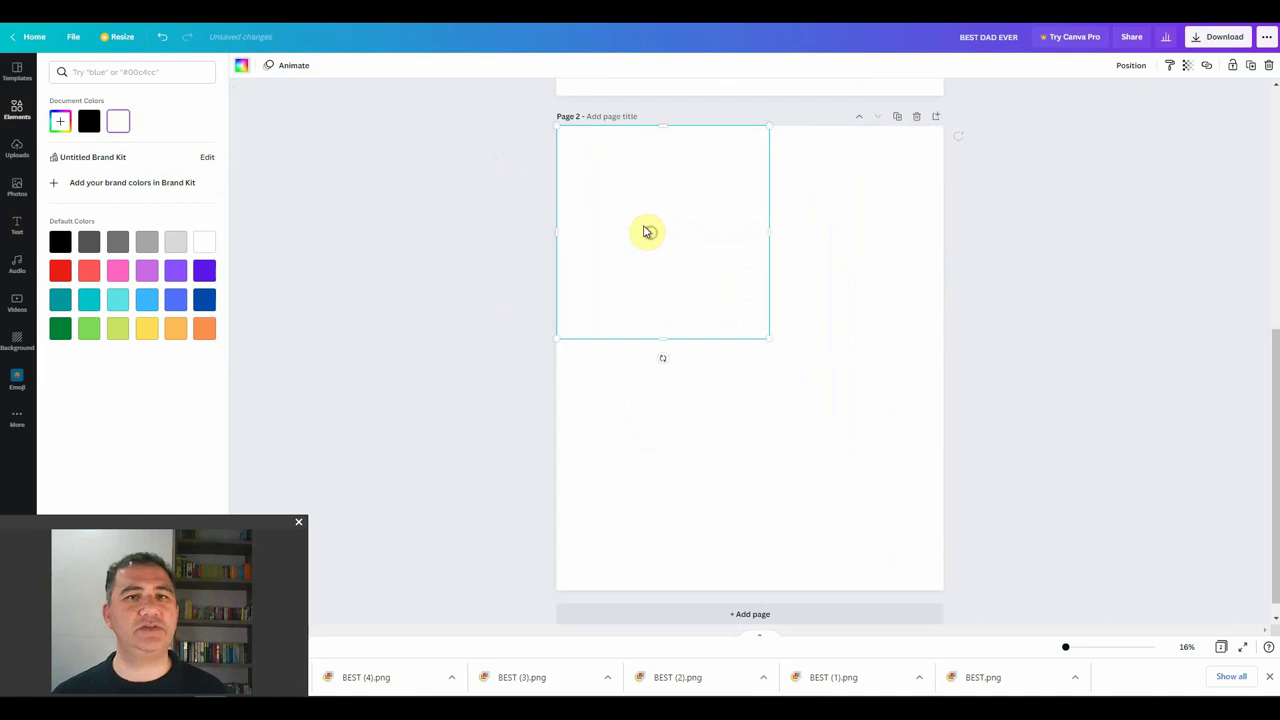
left_click_drag(767, 336, 912, 539)
left_click_drag(749, 511, 748, 586)
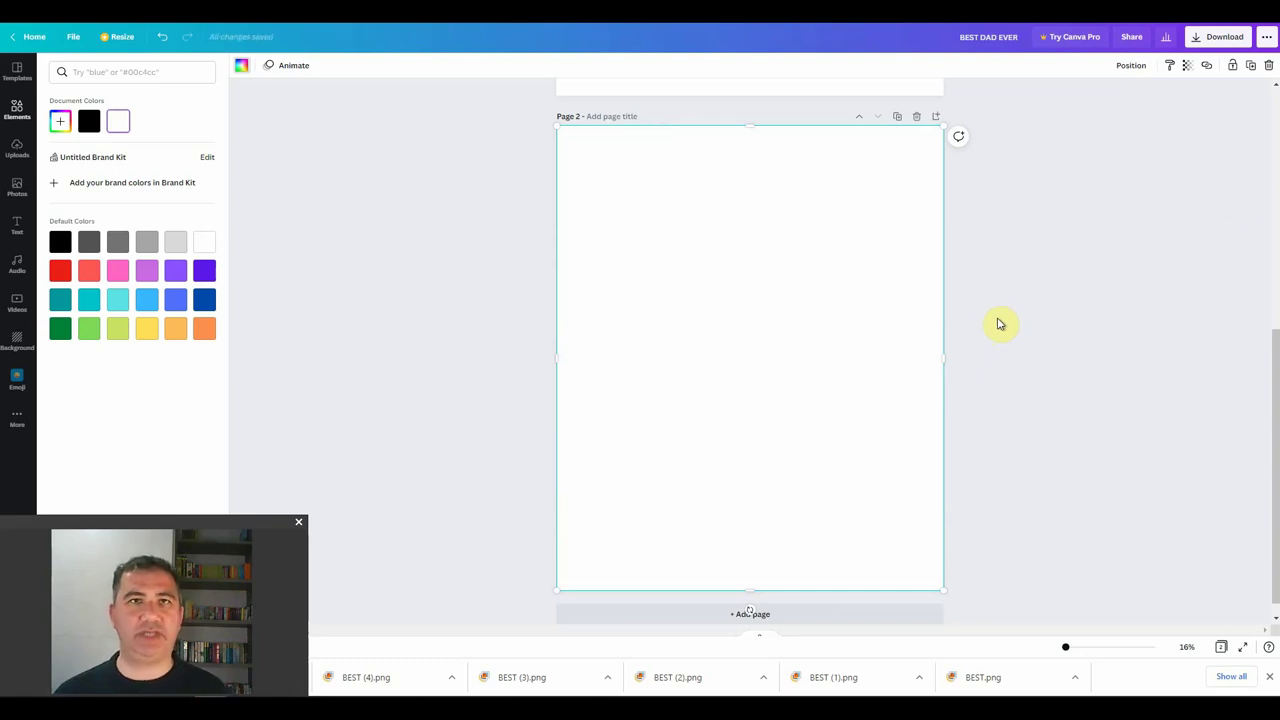
- Download only Page 2 as a PNG, then show the uploaded images
left_click(1218, 37)
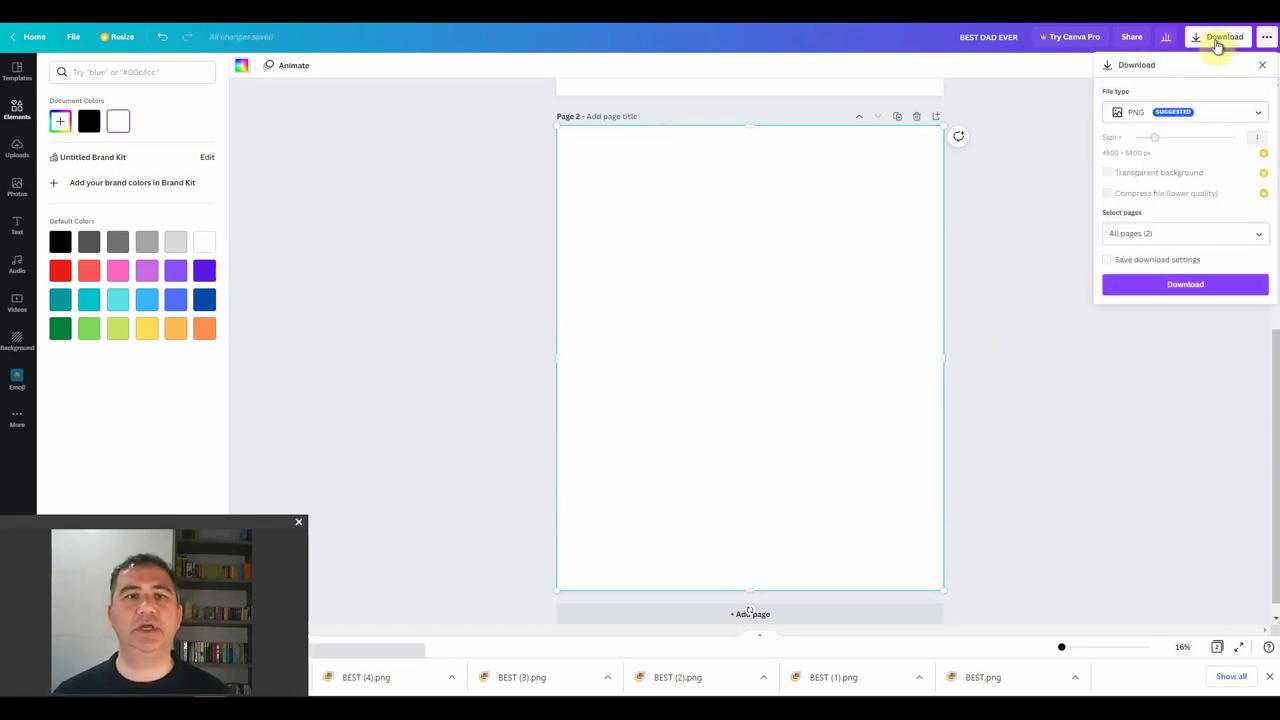
left_click(1226, 238)
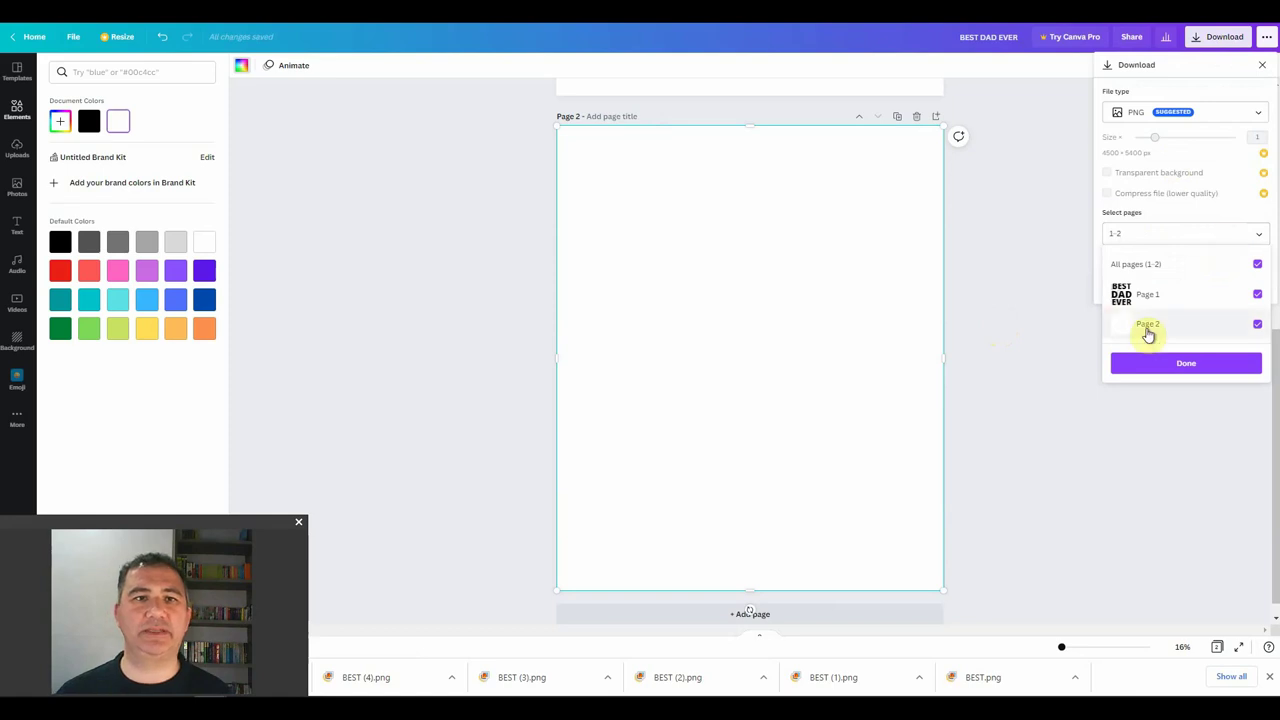
left_click(1257, 294)
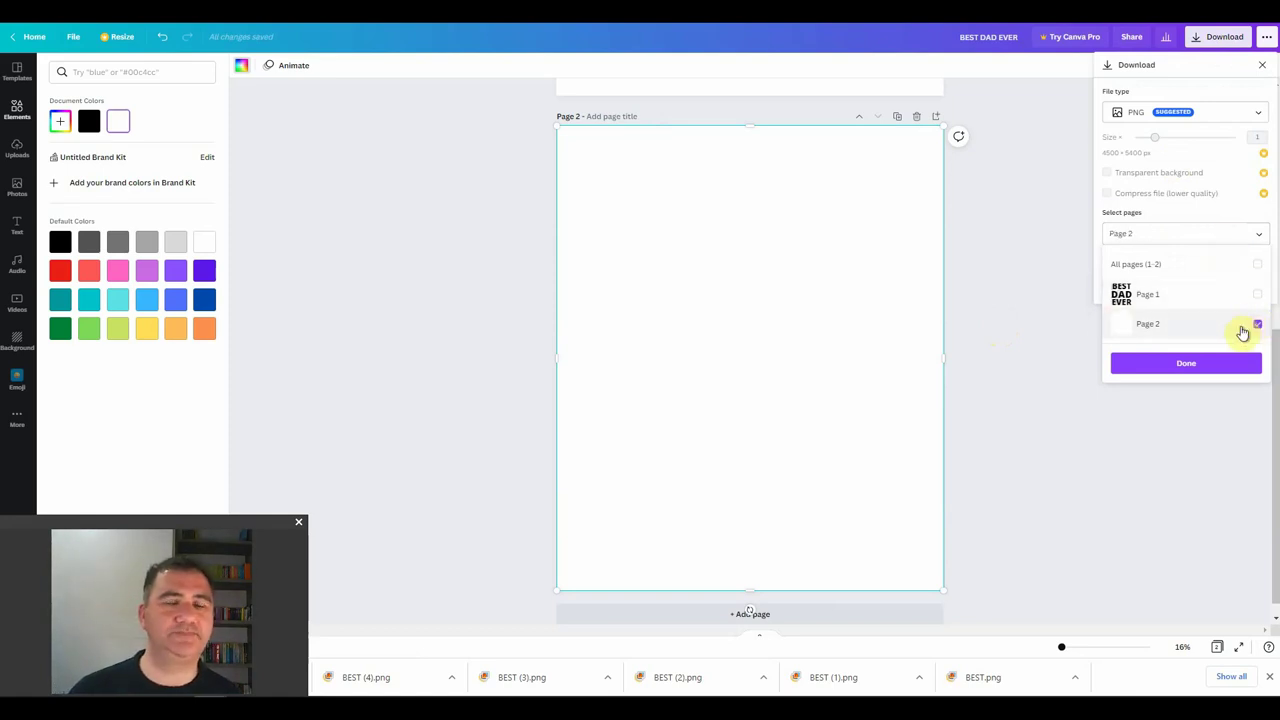
left_click(1176, 368)
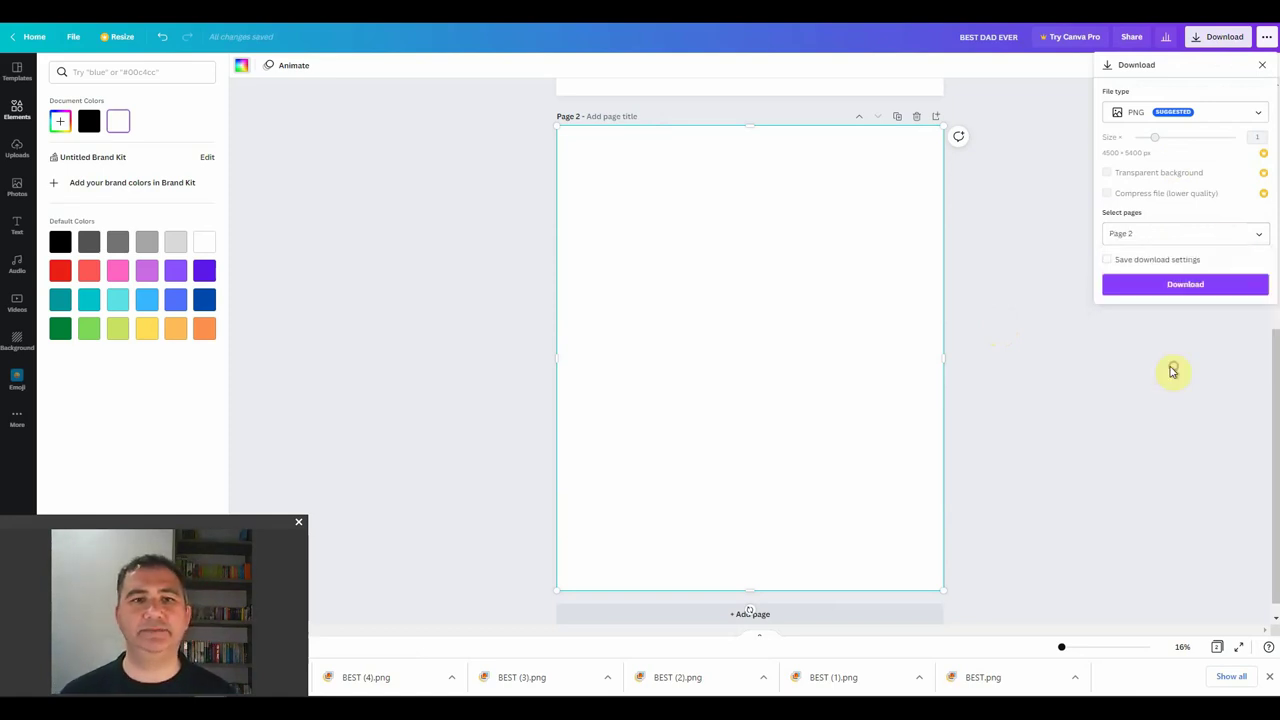
left_click(1194, 285)
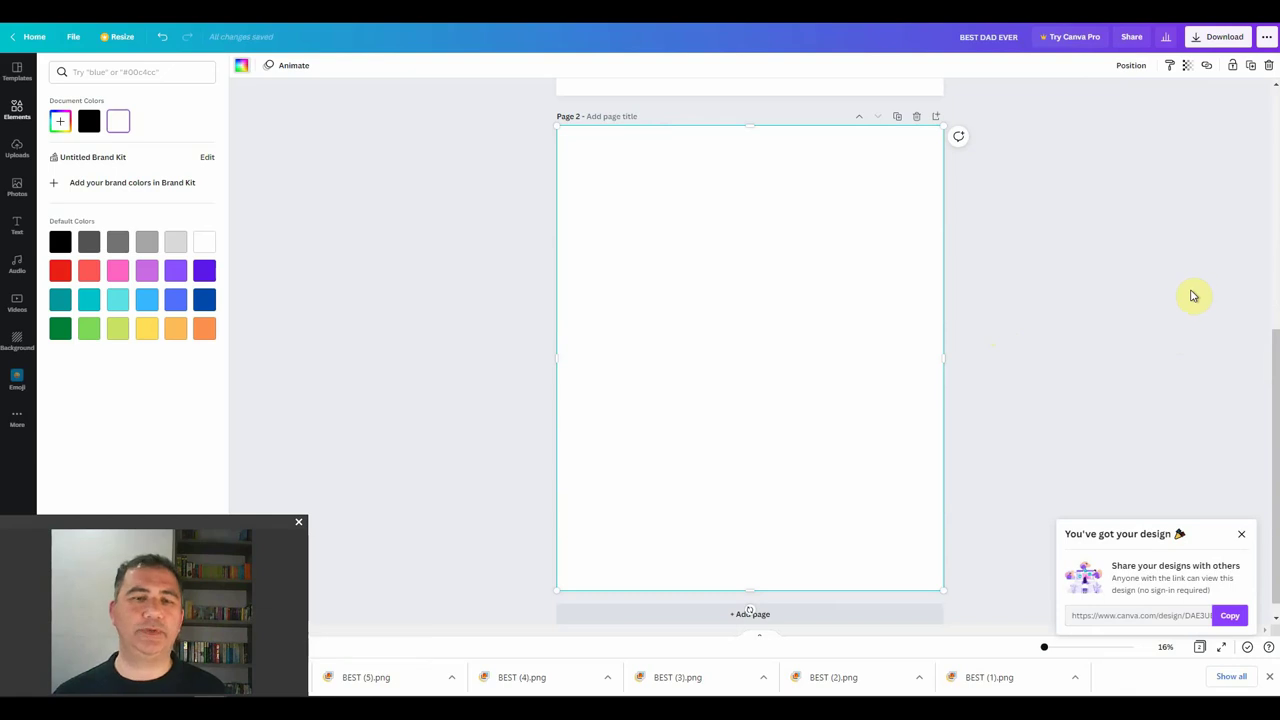
left_click(14, 152)
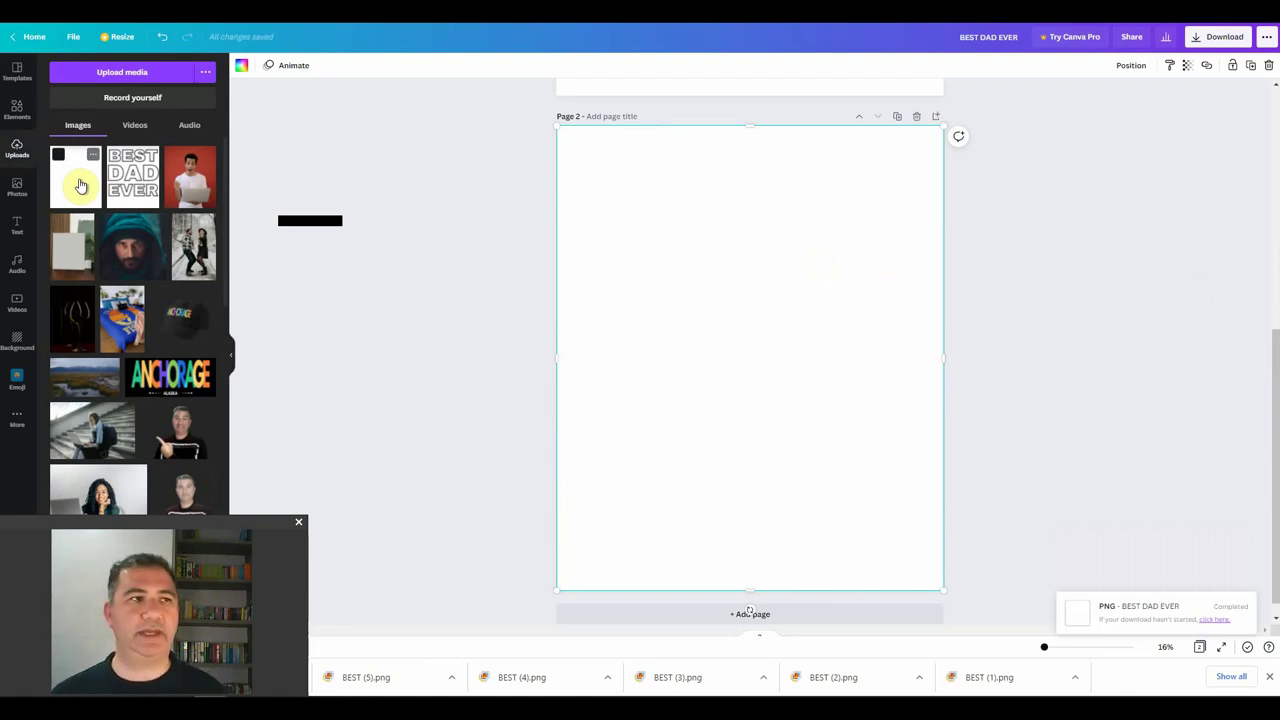
scroll(363, 321, "up", 5)
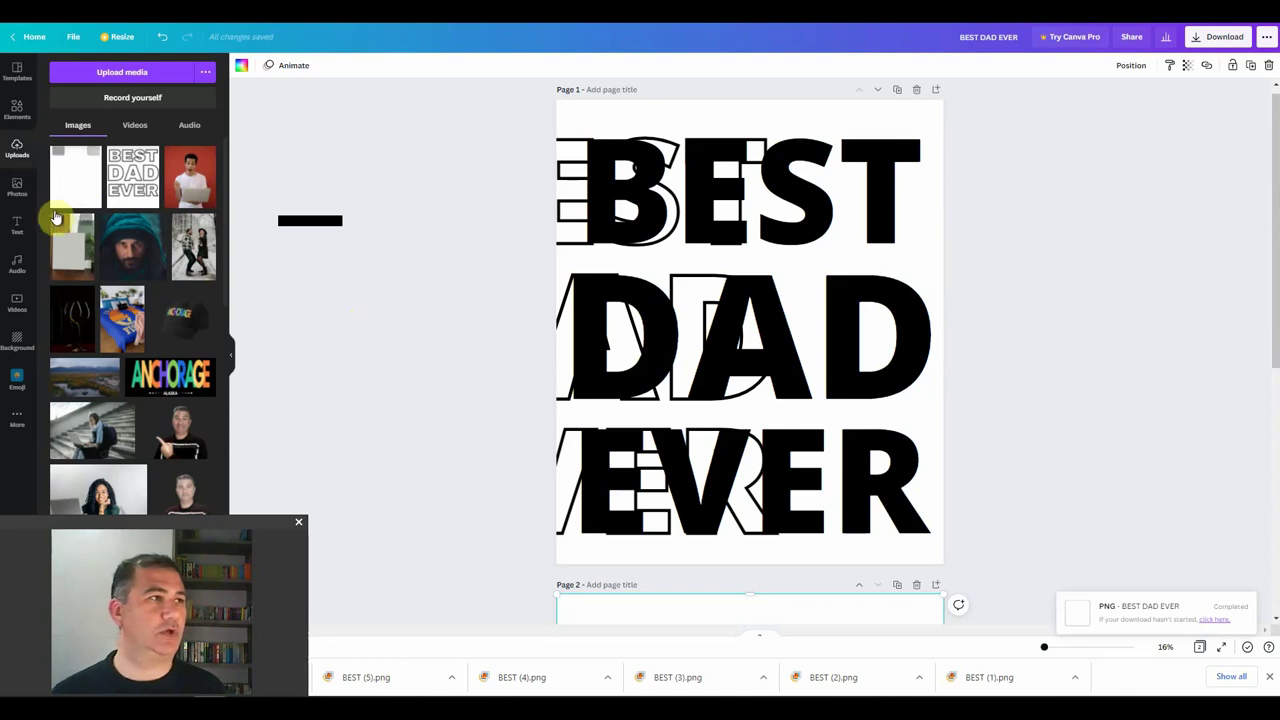
- Browse Elements and open the full Frames collection to find the triangle frame
left_click(18, 108)
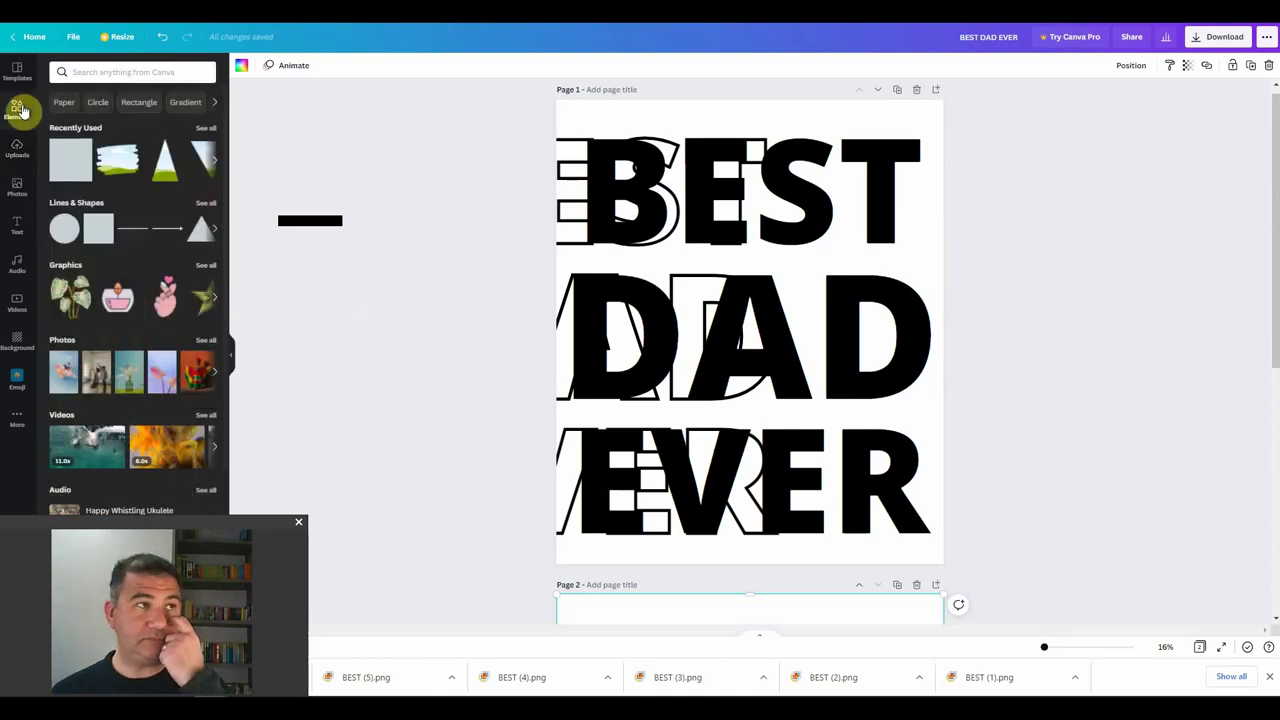
scroll(141, 356, "down", 3)
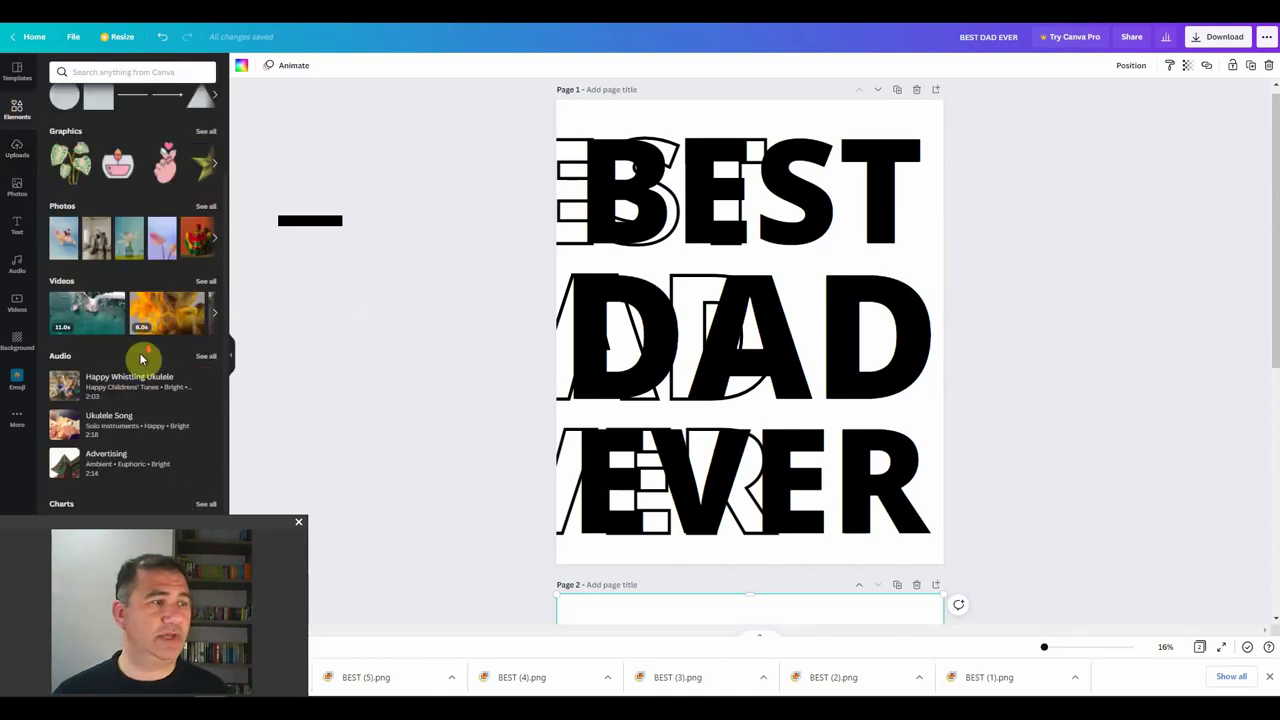
scroll(141, 358, "down", 2)
scroll(141, 358, "up", 3)
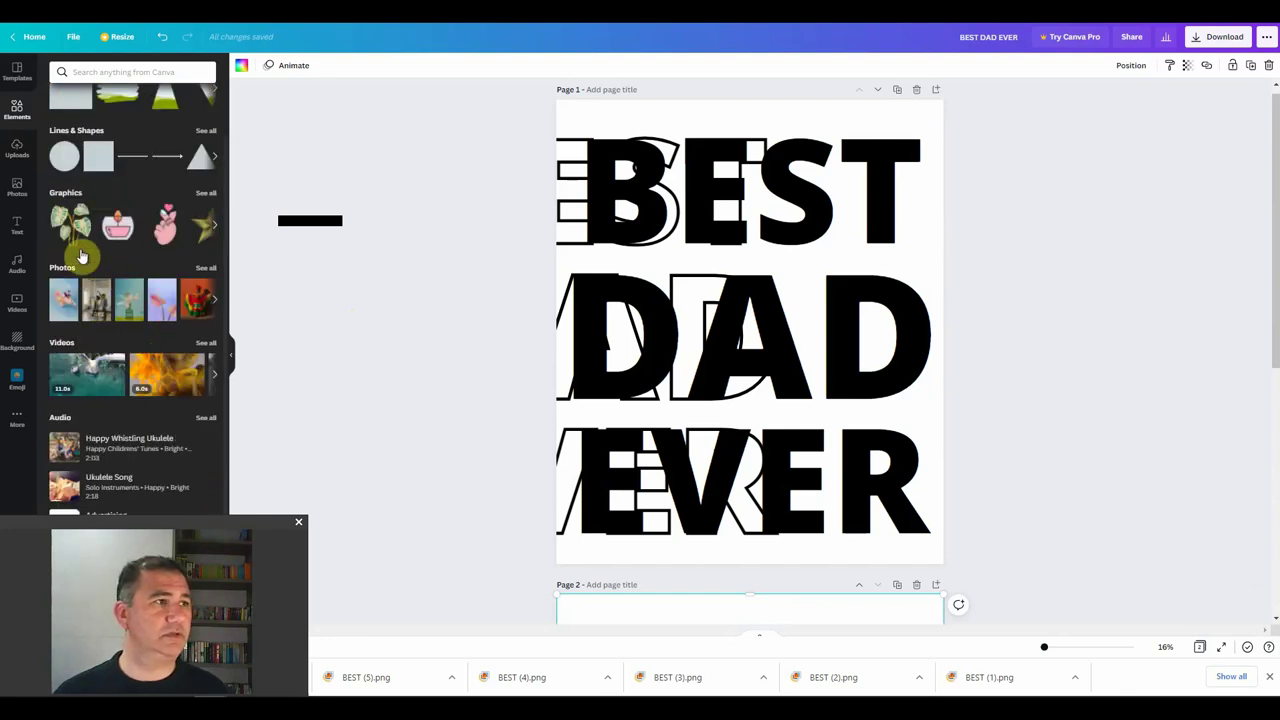
scroll(106, 337, "down", 4)
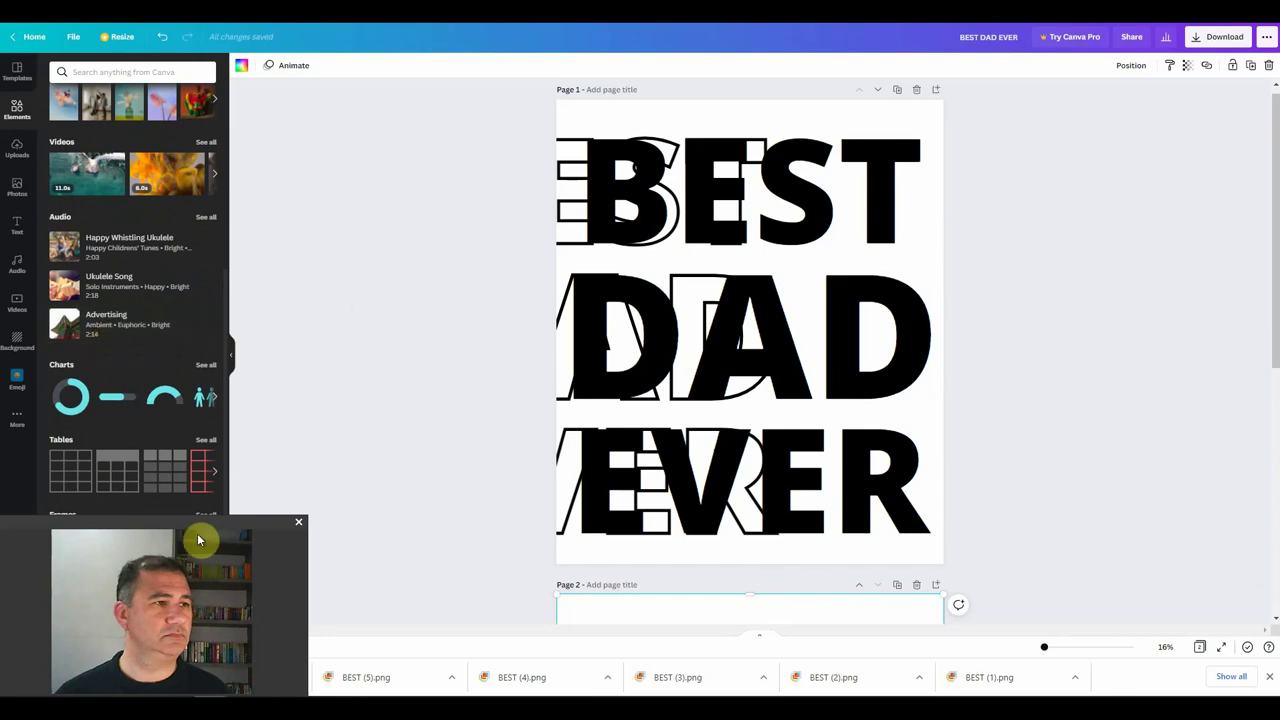
left_click_drag(186, 516, 1120, 447)
left_click(205, 521)
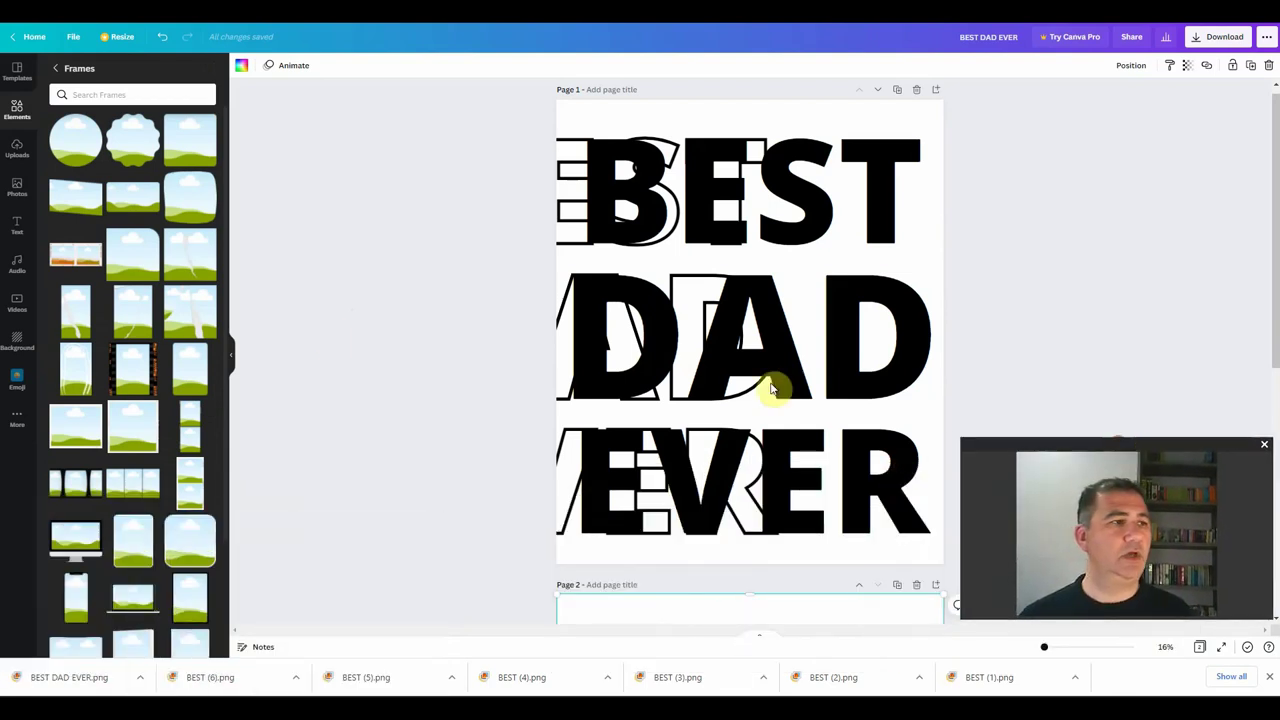
scroll(92, 343, "down", 3)
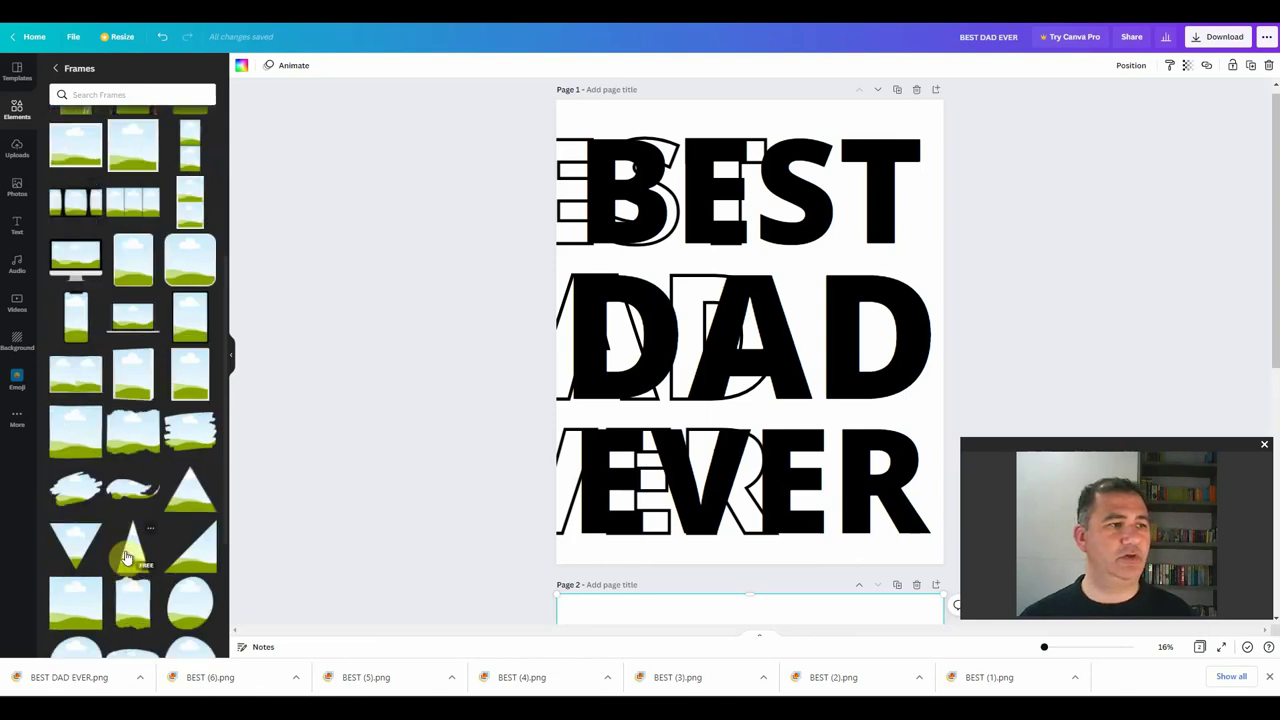
- Add a triangle frame and size it over the centre of BEST DAD EVER, nearly full height
left_click(130, 556)
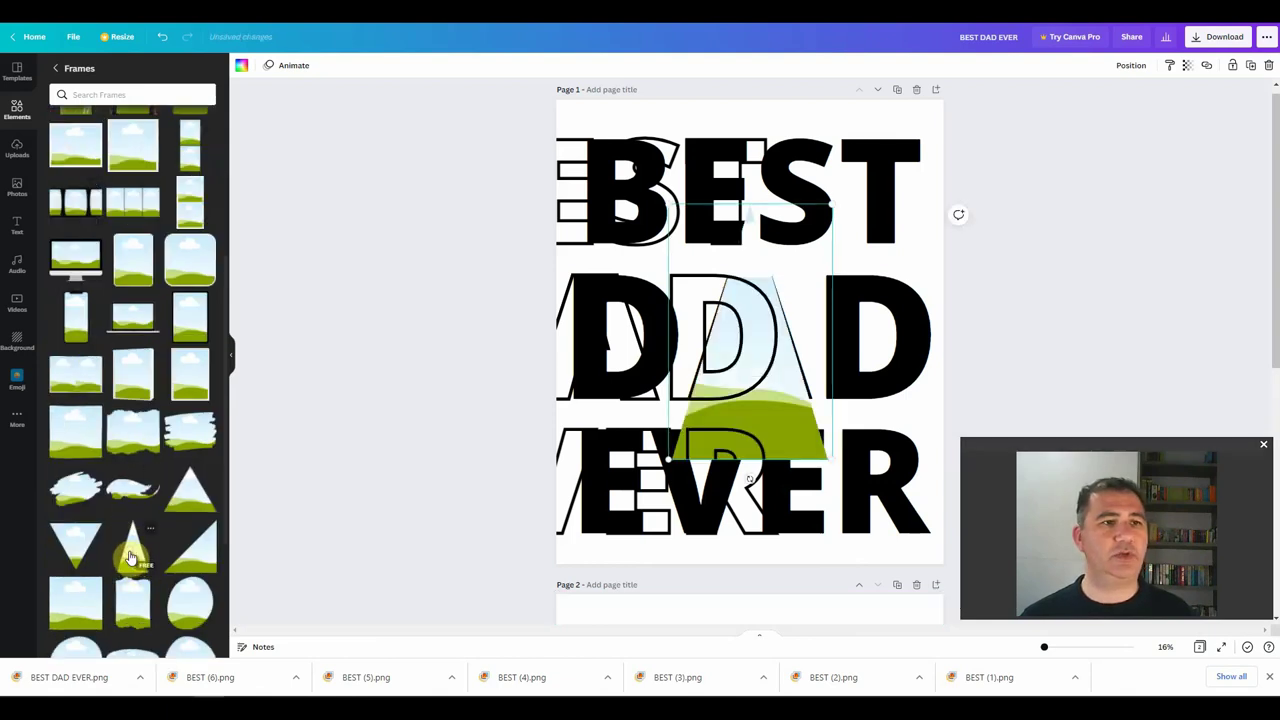
left_click_drag(803, 429, 917, 560)
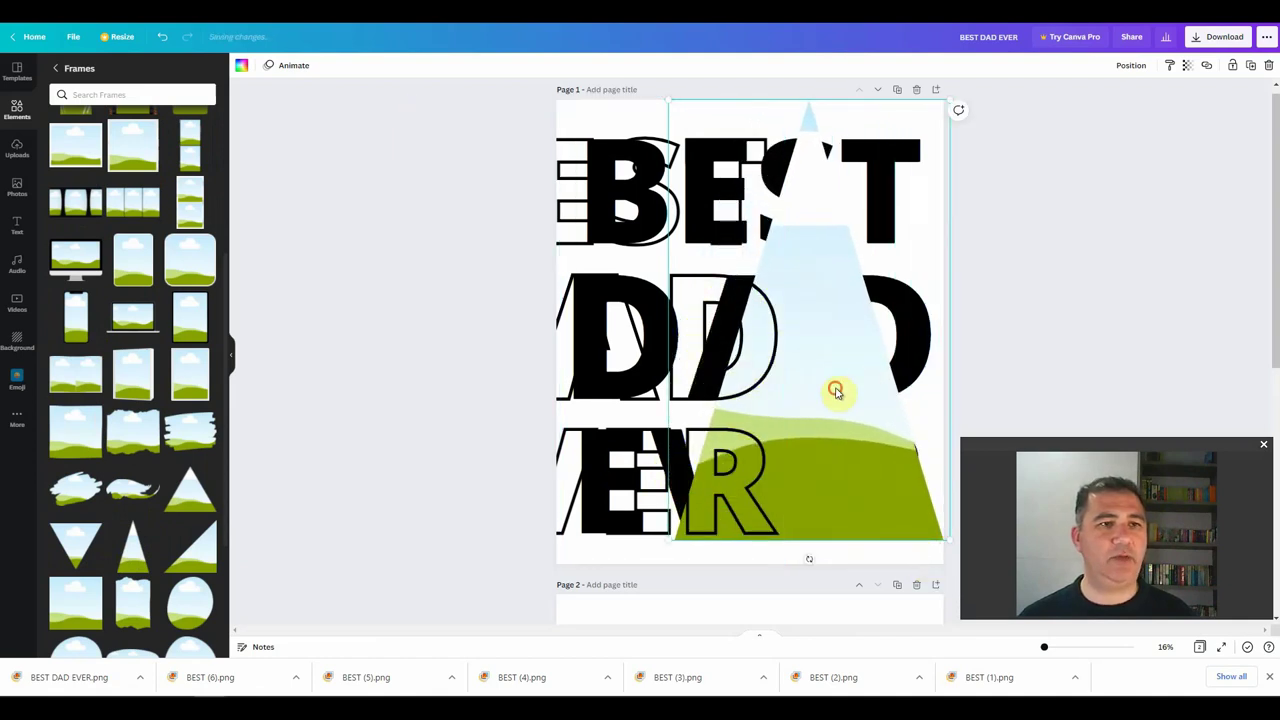
left_click_drag(669, 538, 638, 545)
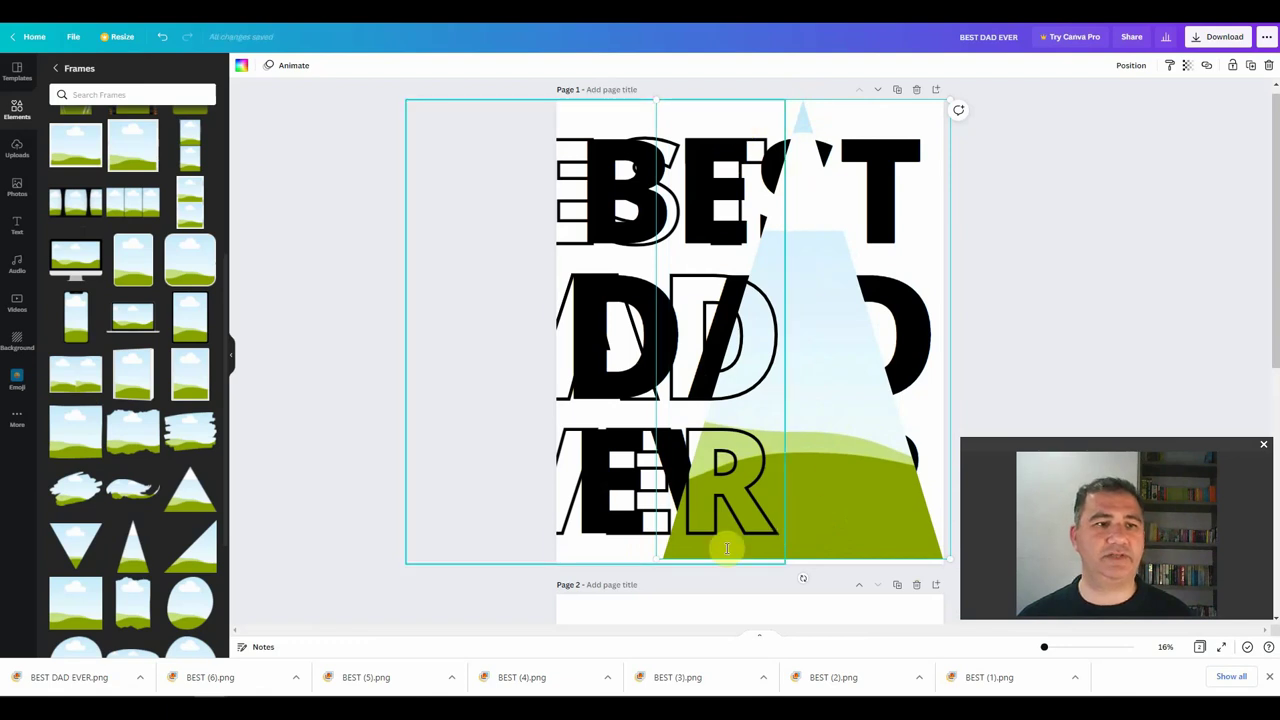
left_click_drag(851, 477, 799, 466)
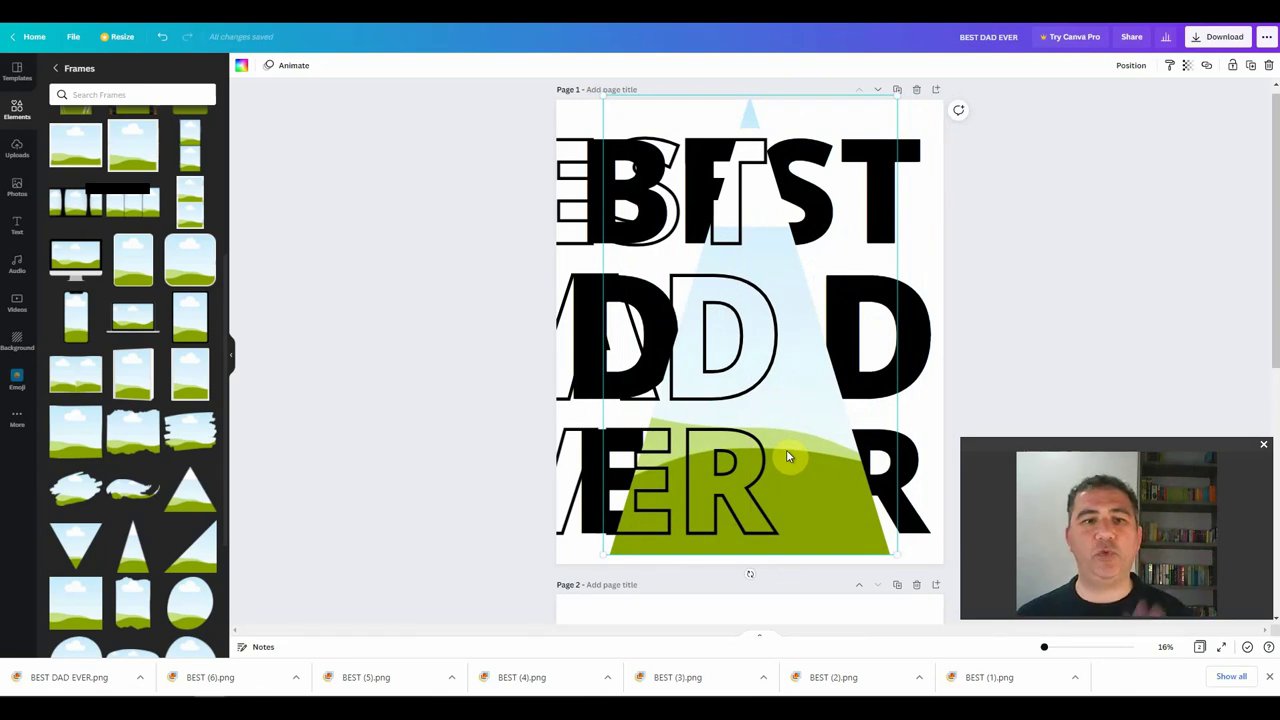
- Fill the triangle frame with the uploaded white image
left_click(20, 148)
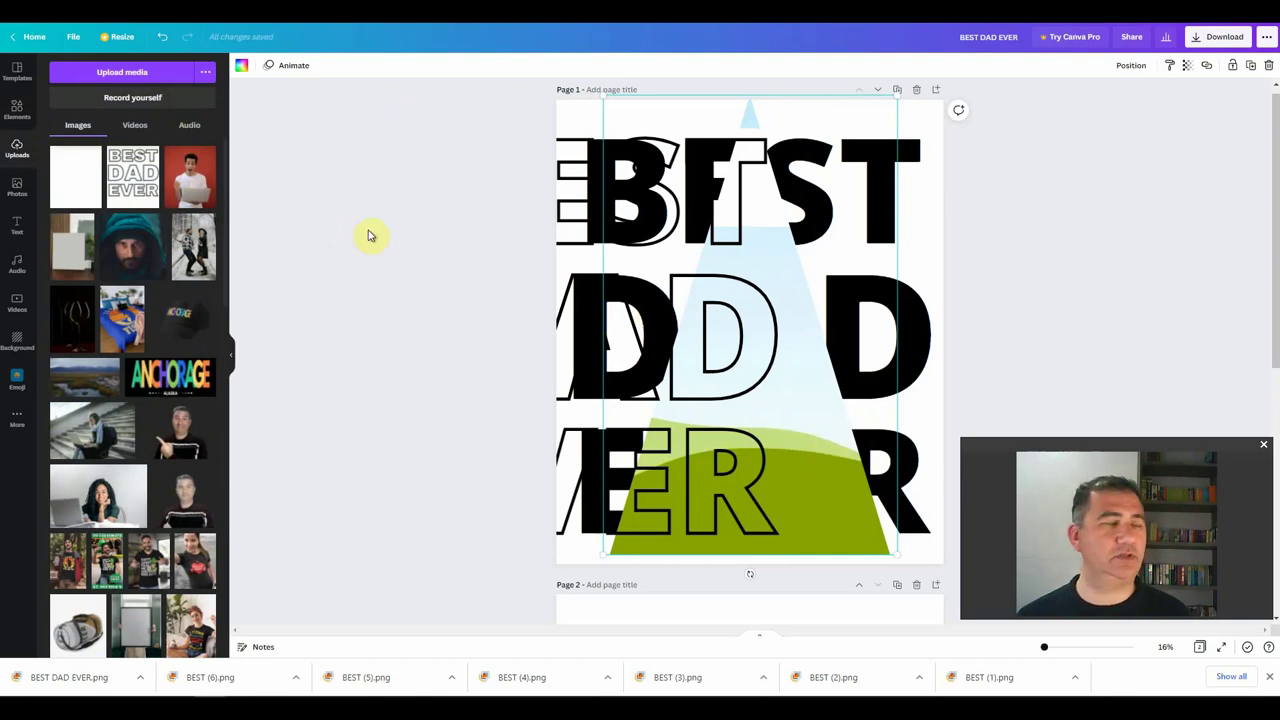
left_click_drag(72, 178, 766, 318)
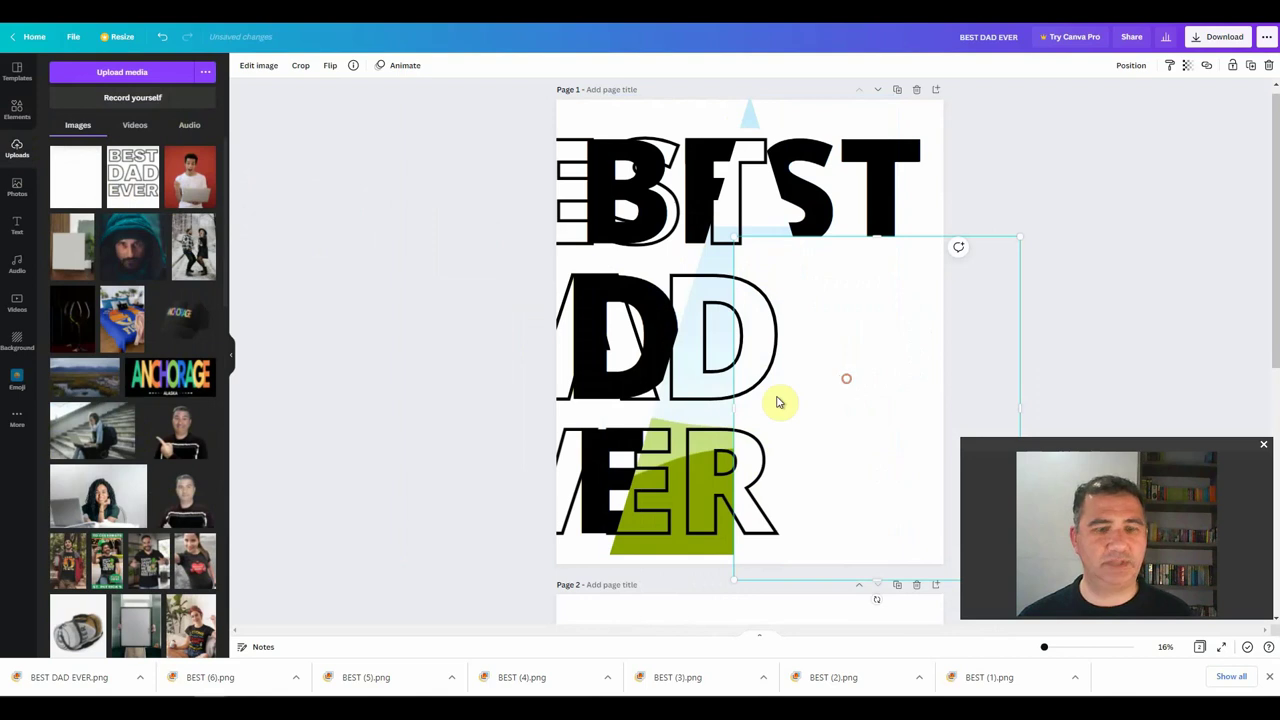
key("Delete")
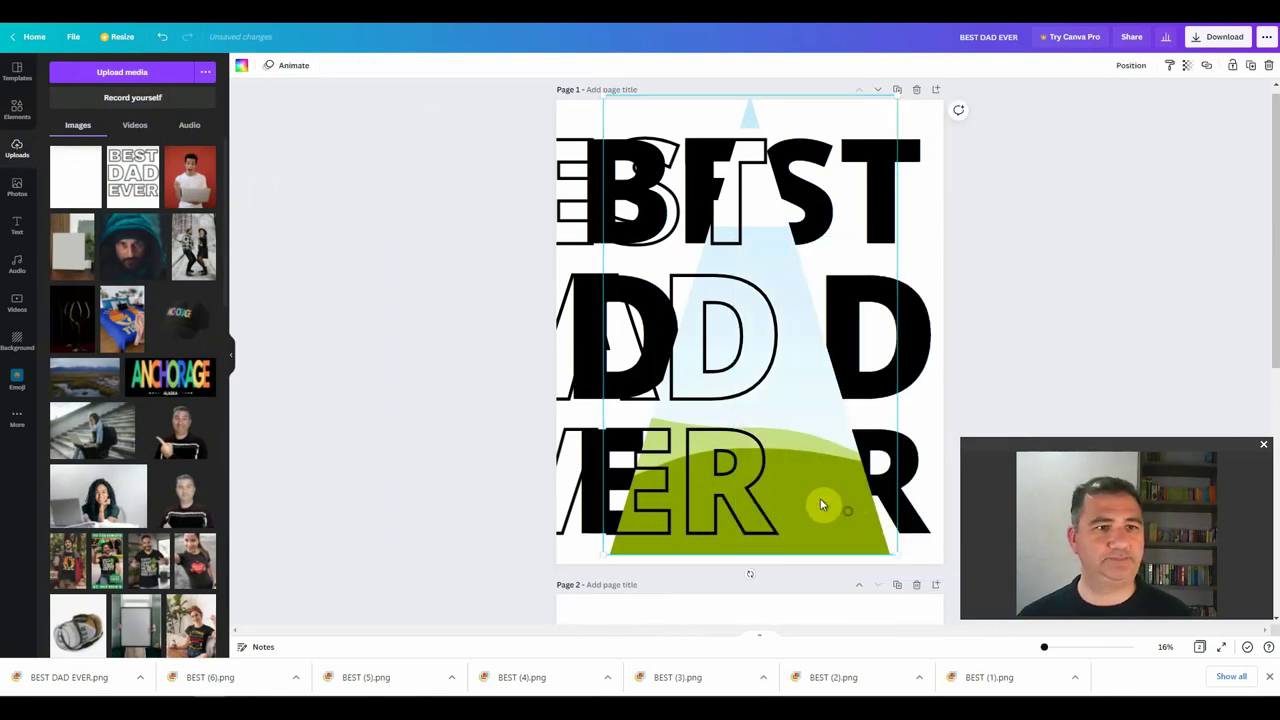
left_click_drag(76, 180, 816, 364)
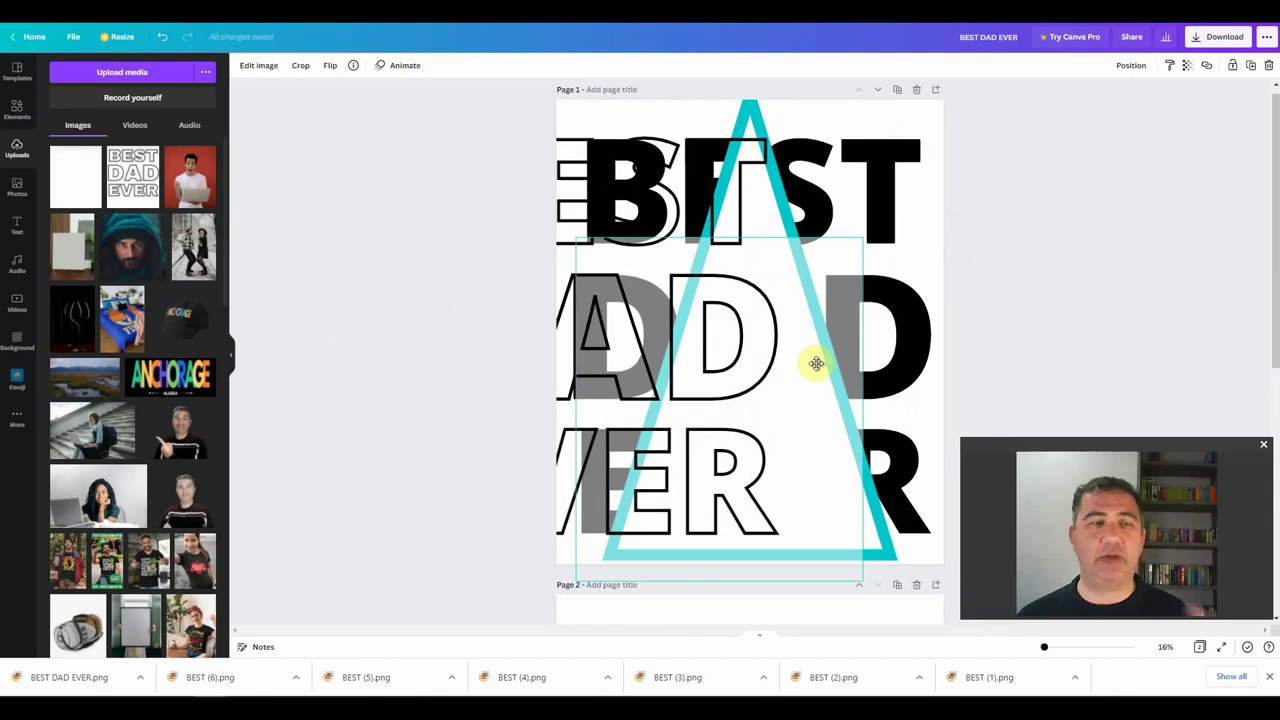
key("Delete")
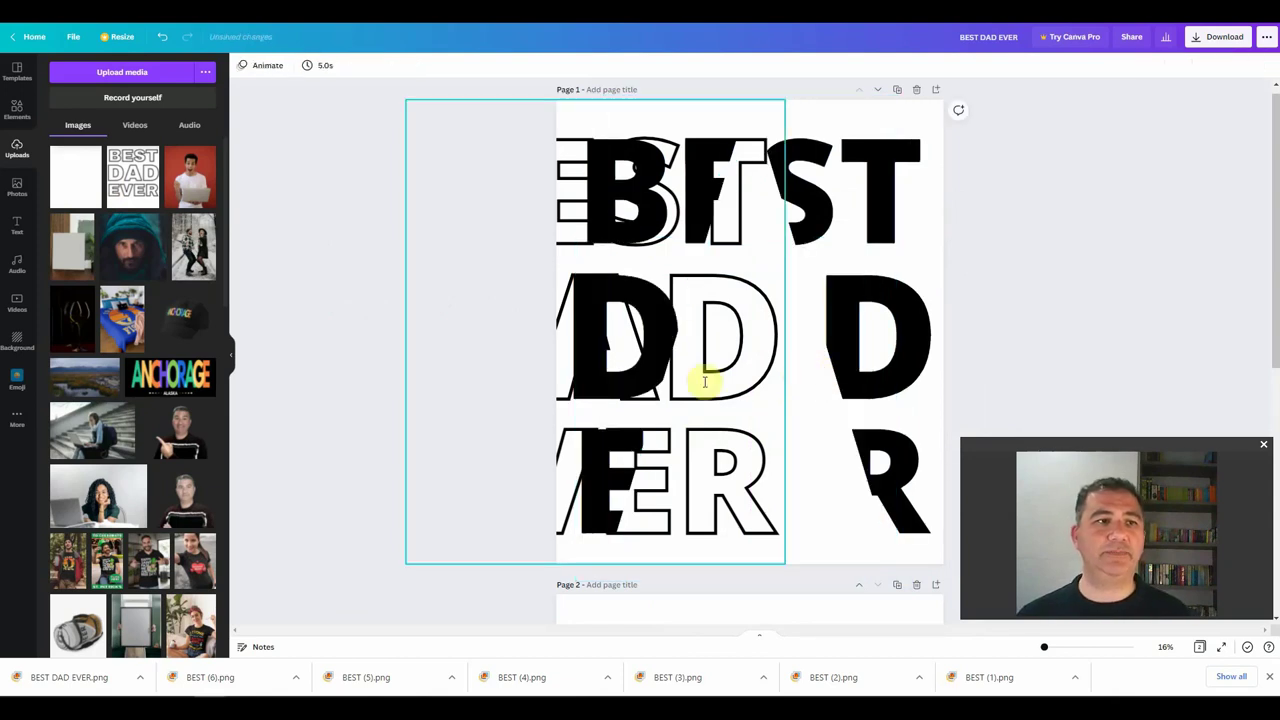
- Align the hollow BEST DAD EVER copy back over the black text
left_click(568, 471)
left_click_drag(568, 471, 723, 471)
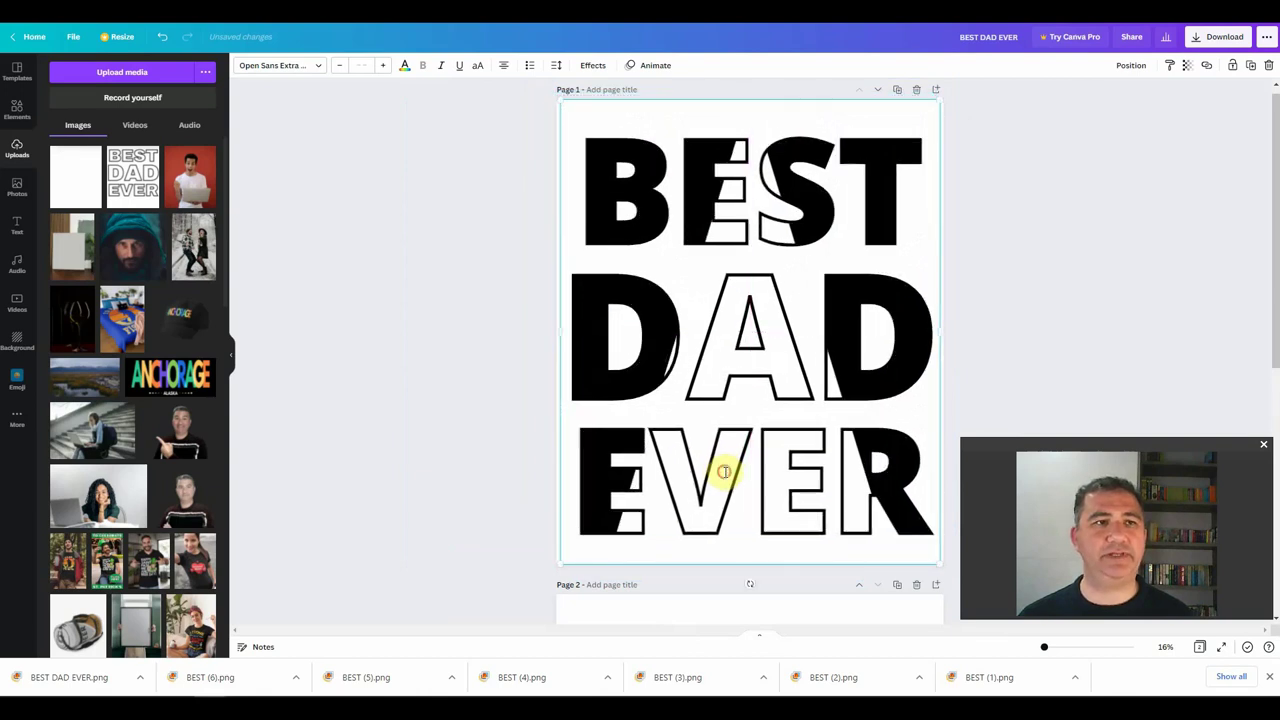
left_click(1029, 385)
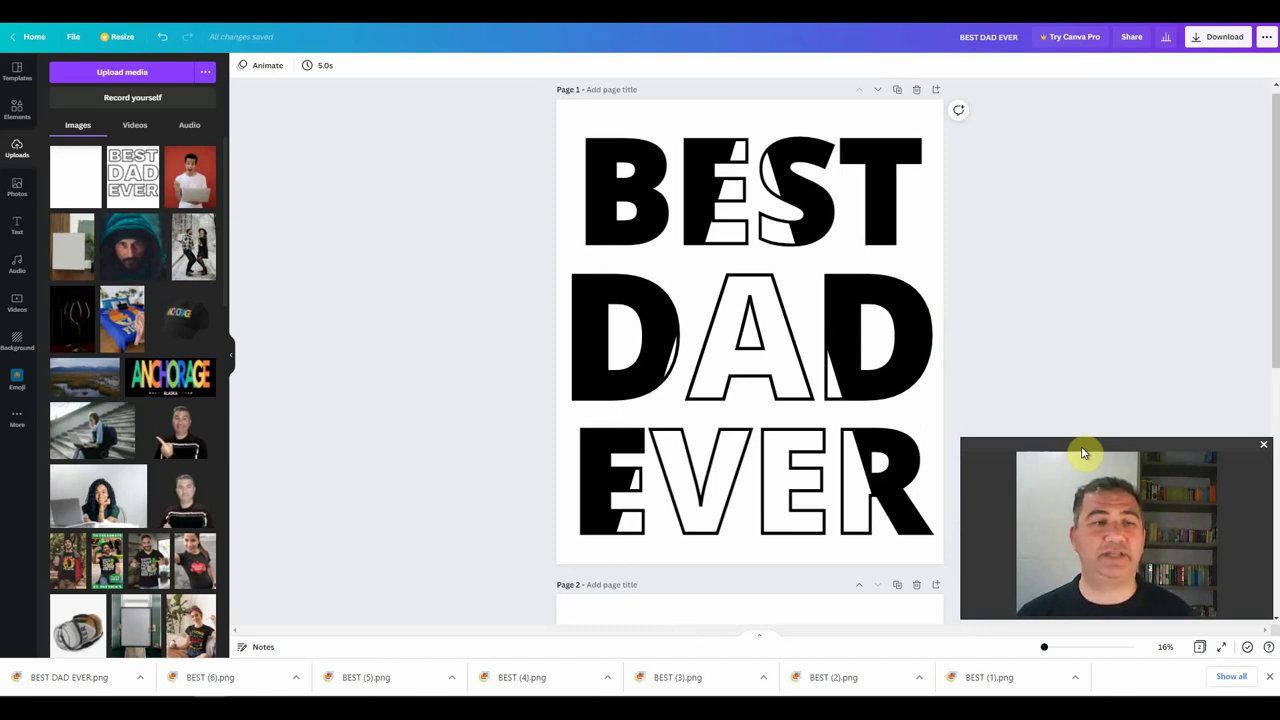
- Duplicate the whole design as Page 2
scroll(991, 397, "down", 3)
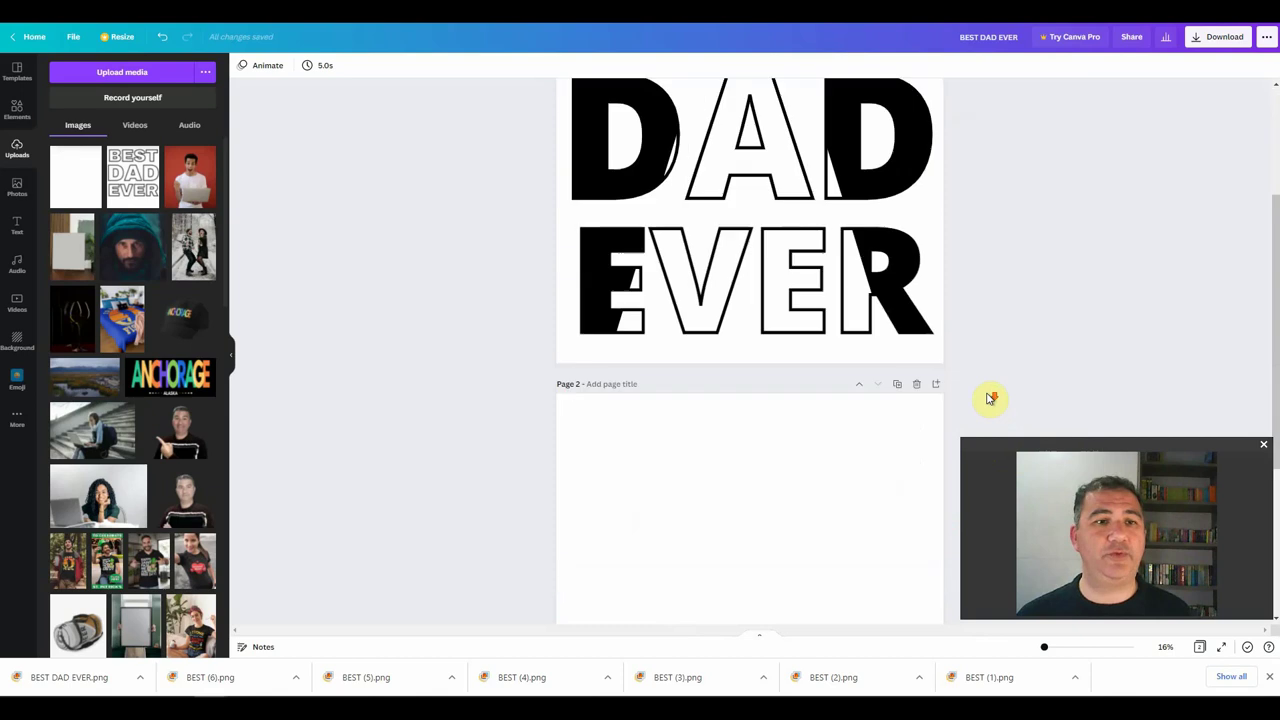
scroll(847, 323, "up", 3)
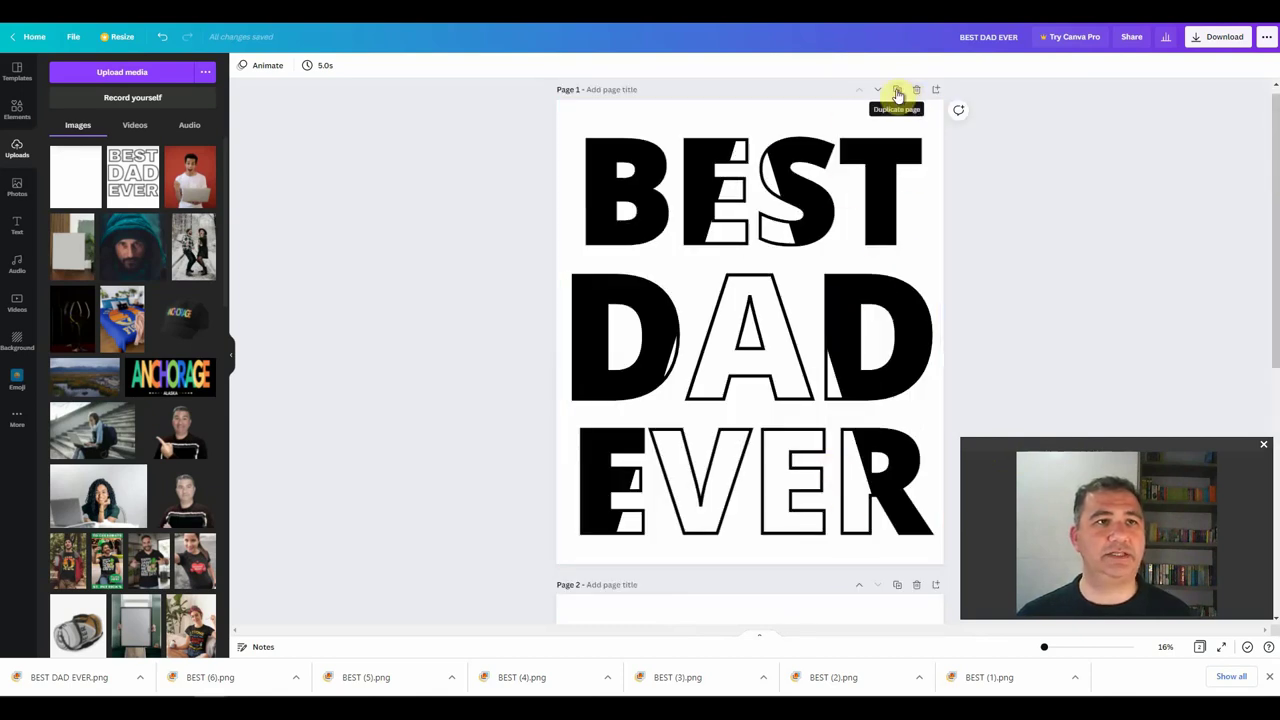
left_click(897, 91)
- On Page 2, shift the outline text left and delete the white-filled triangle frame
left_click_drag(742, 378, 531, 391)
left_click(775, 433)
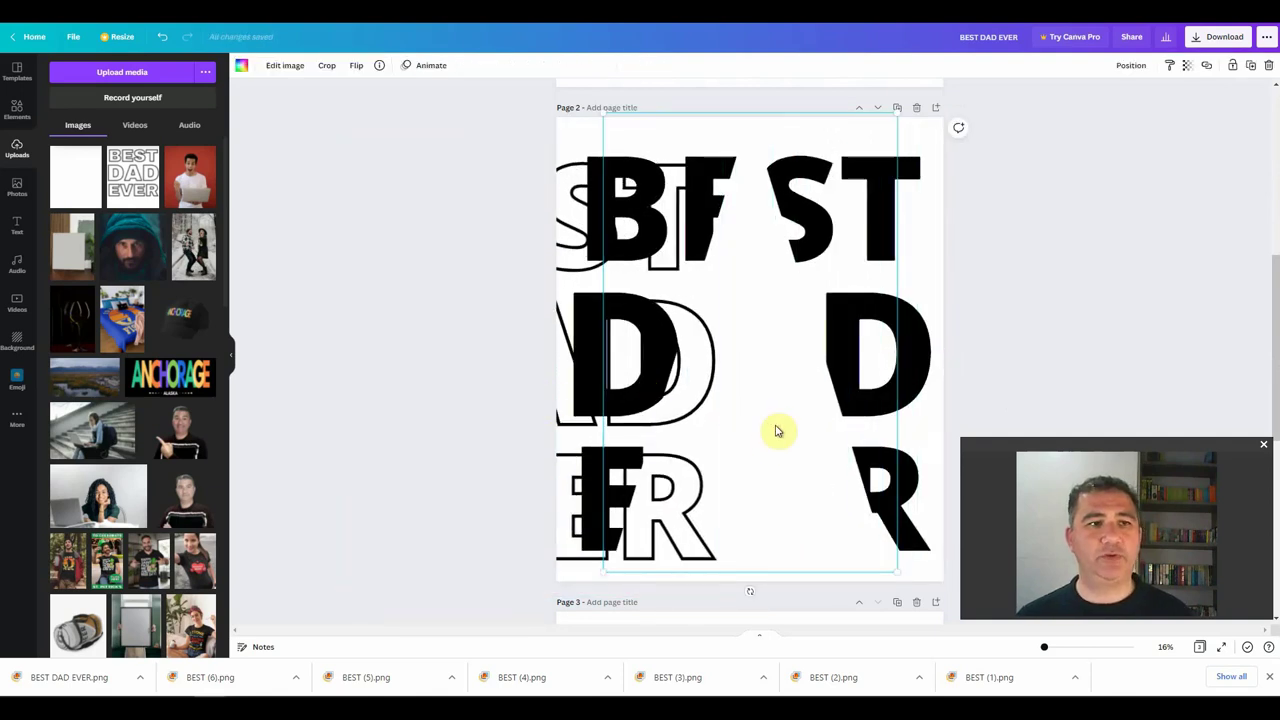
key("Delete")
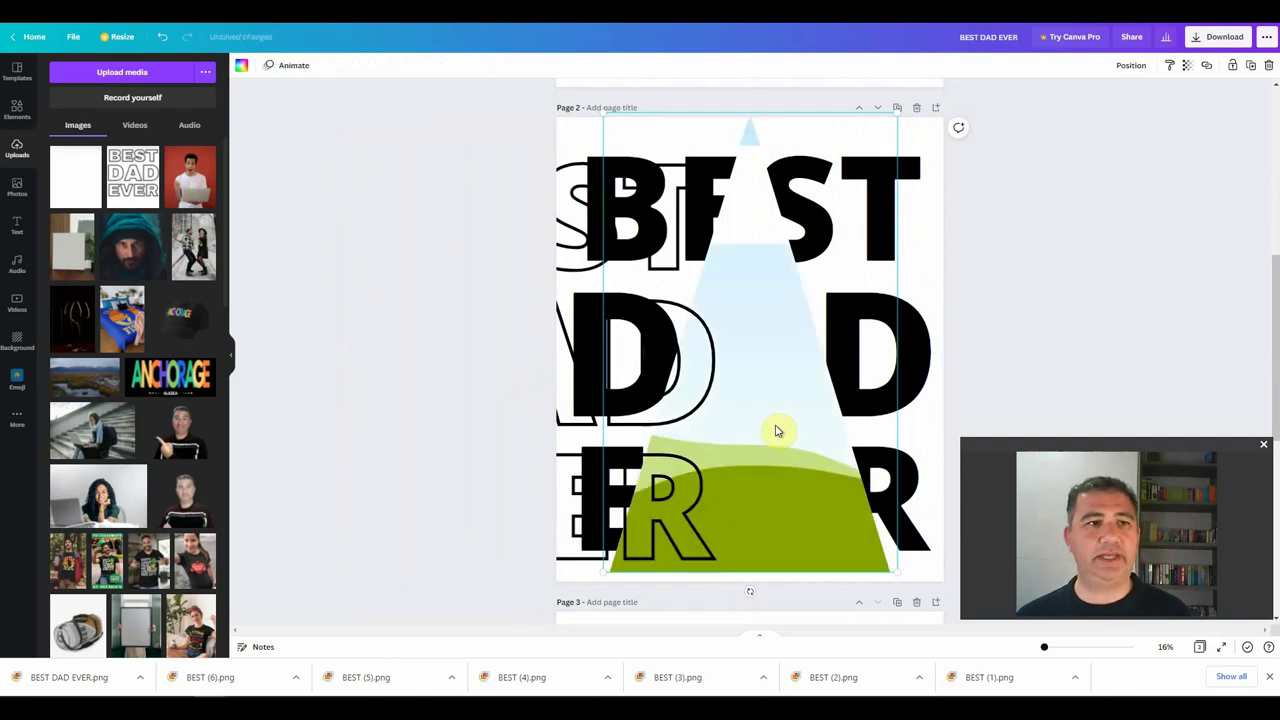
key("Delete")
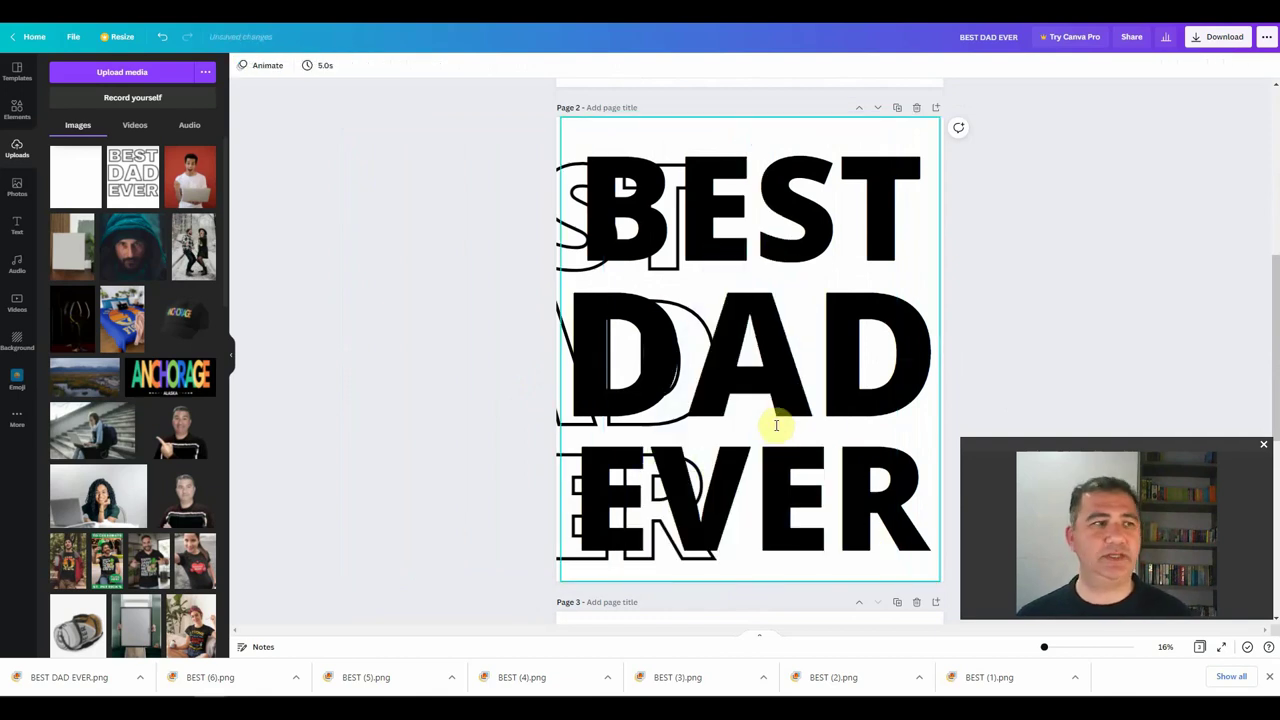
- Add the torn brush-stroke frame, enlarge it both ways, and tilt it diagonally across the lettering
left_click(22, 118)
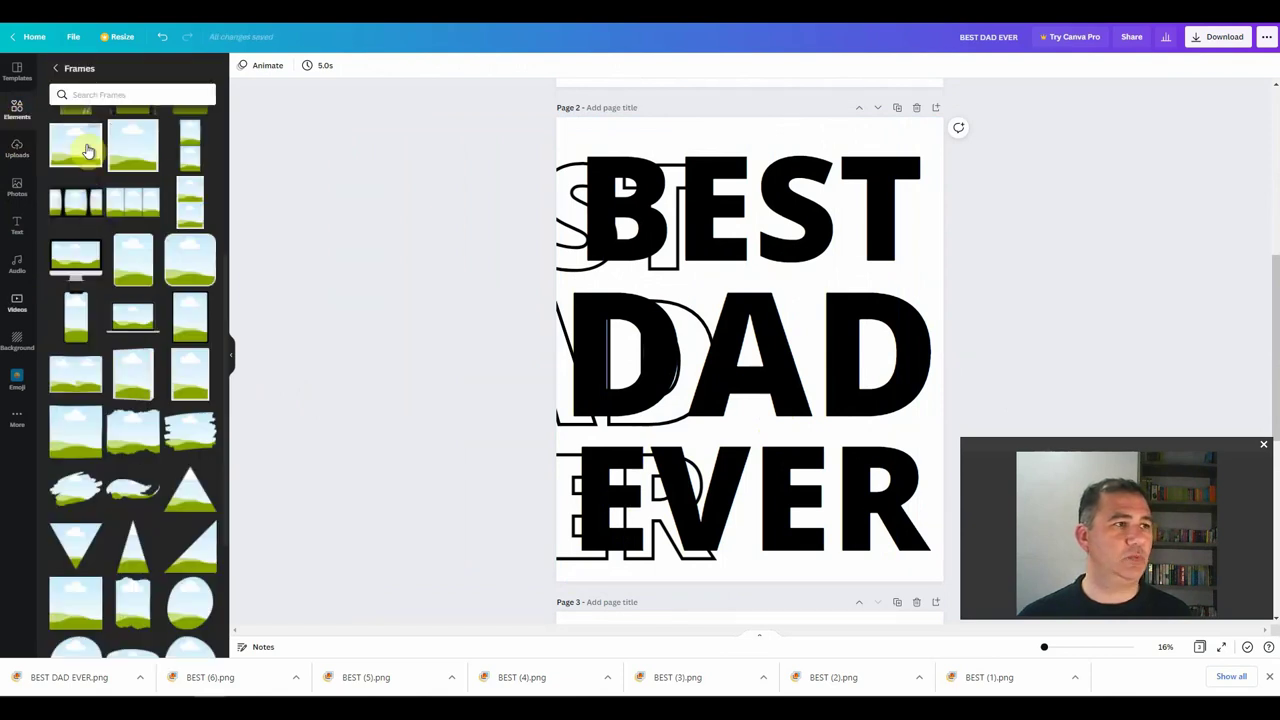
left_click(191, 436)
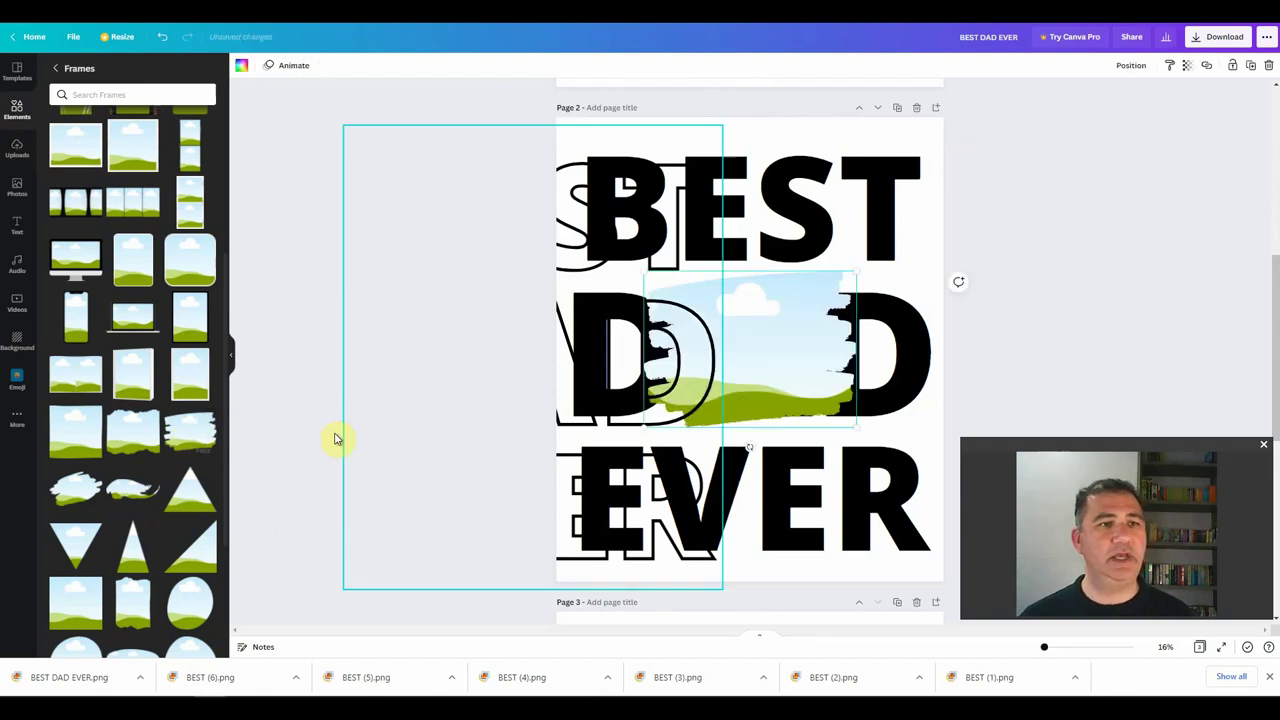
left_click_drag(857, 269, 935, 212)
left_click_drag(651, 437, 583, 470)
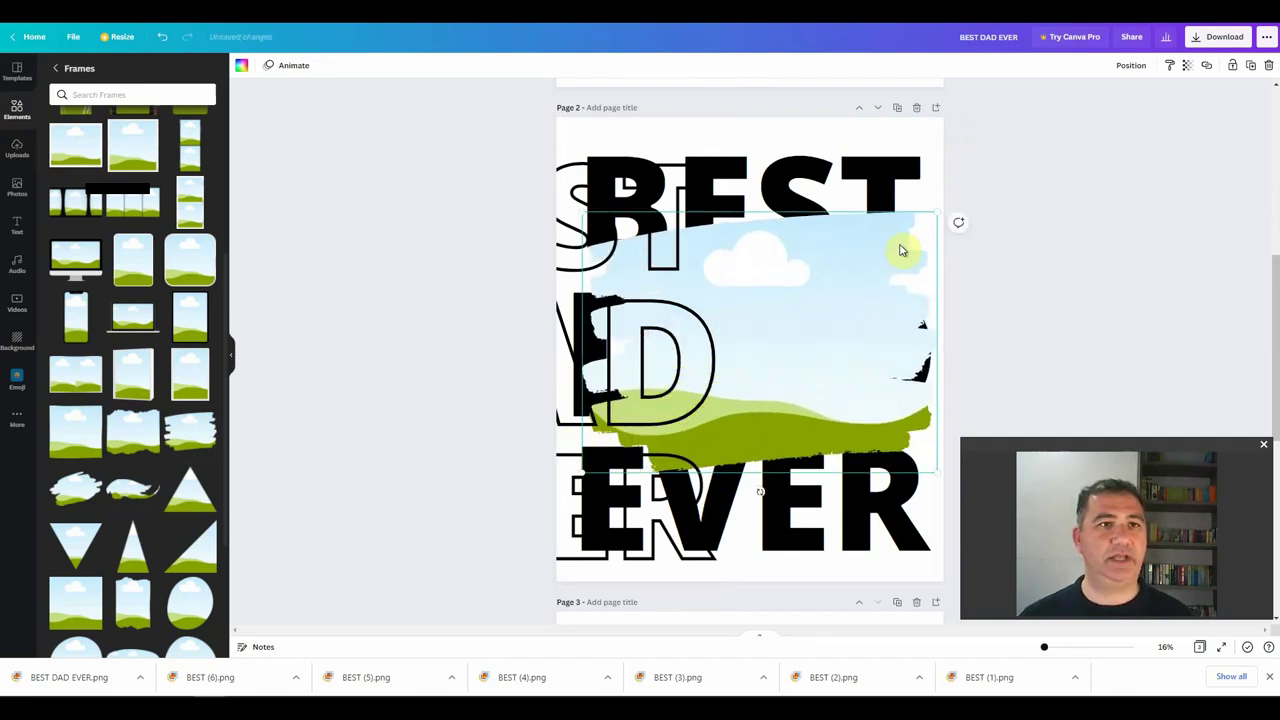
left_click_drag(759, 492, 805, 486)
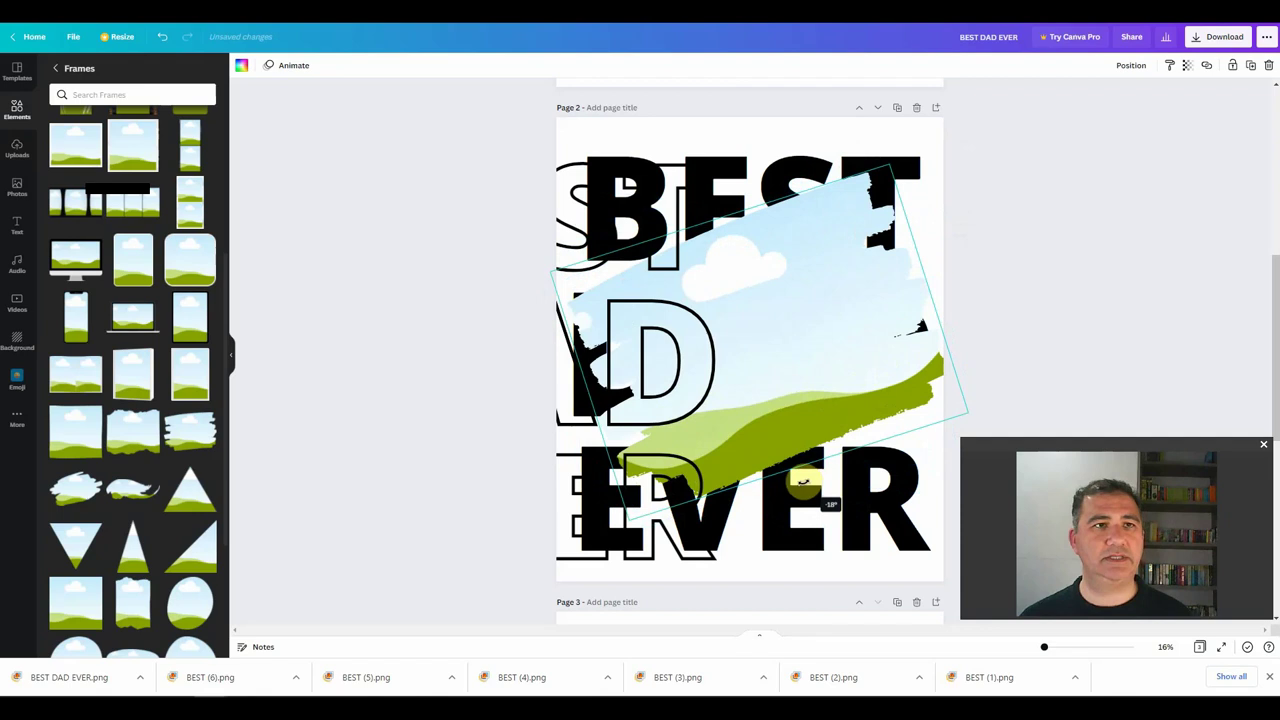
left_click_drag(856, 302, 840, 309)
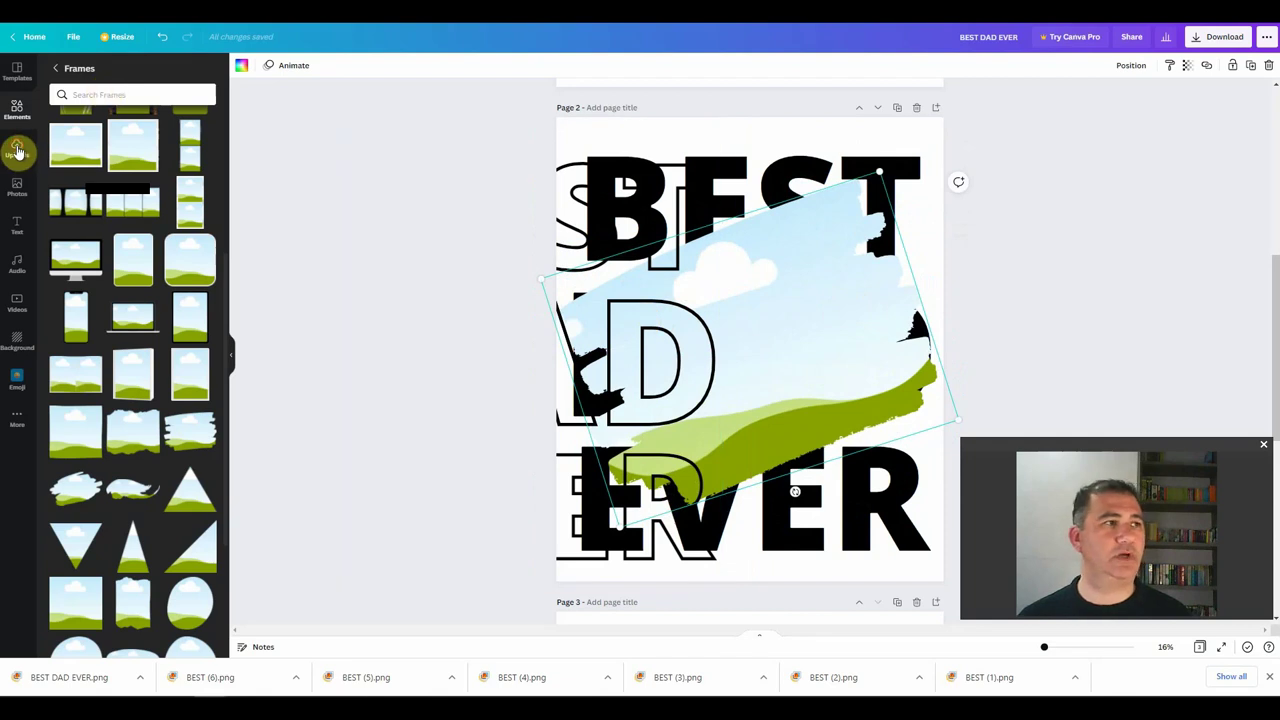
left_click(17, 150)
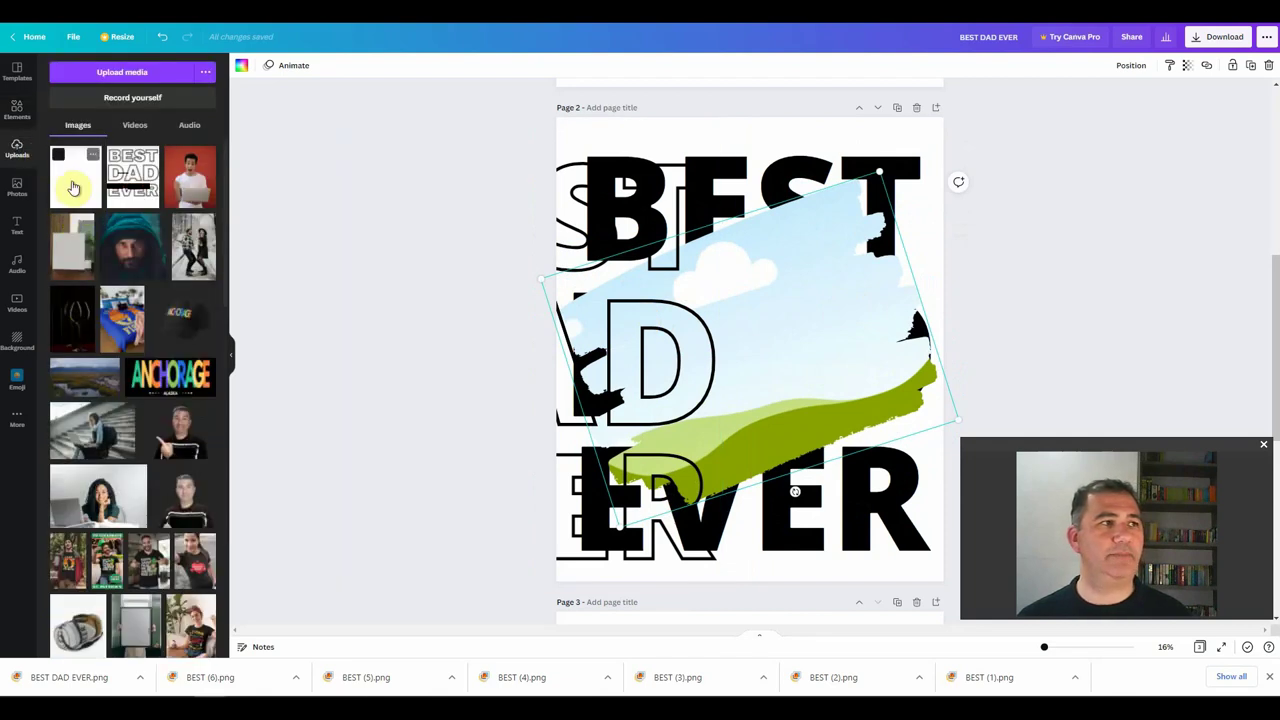
- Drop the white upload into the brush-stroke frame and realign the outline text over the black text
mouse_move(71, 183)
left_mouse_down()
mouse_move(386, 214)
mouse_move(633, 288)
mouse_move(686, 266)
mouse_move(737, 300)
left_mouse_up()
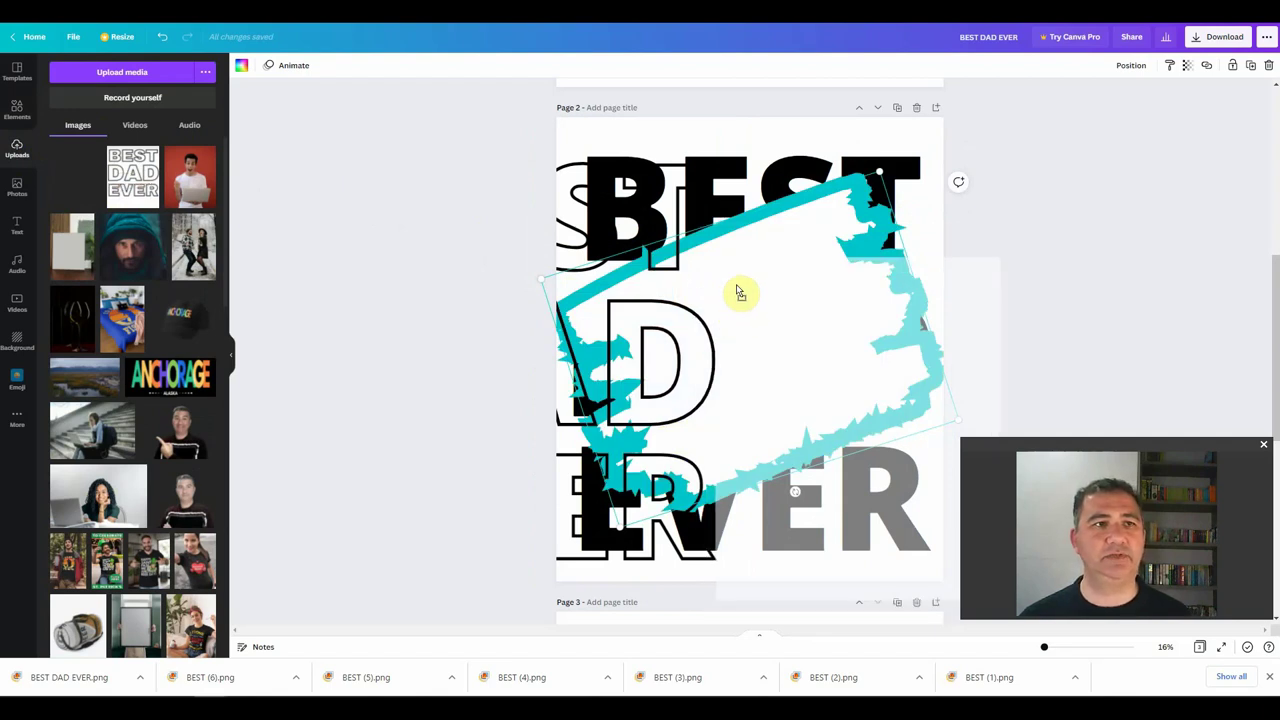
left_click_drag(503, 494, 793, 491)
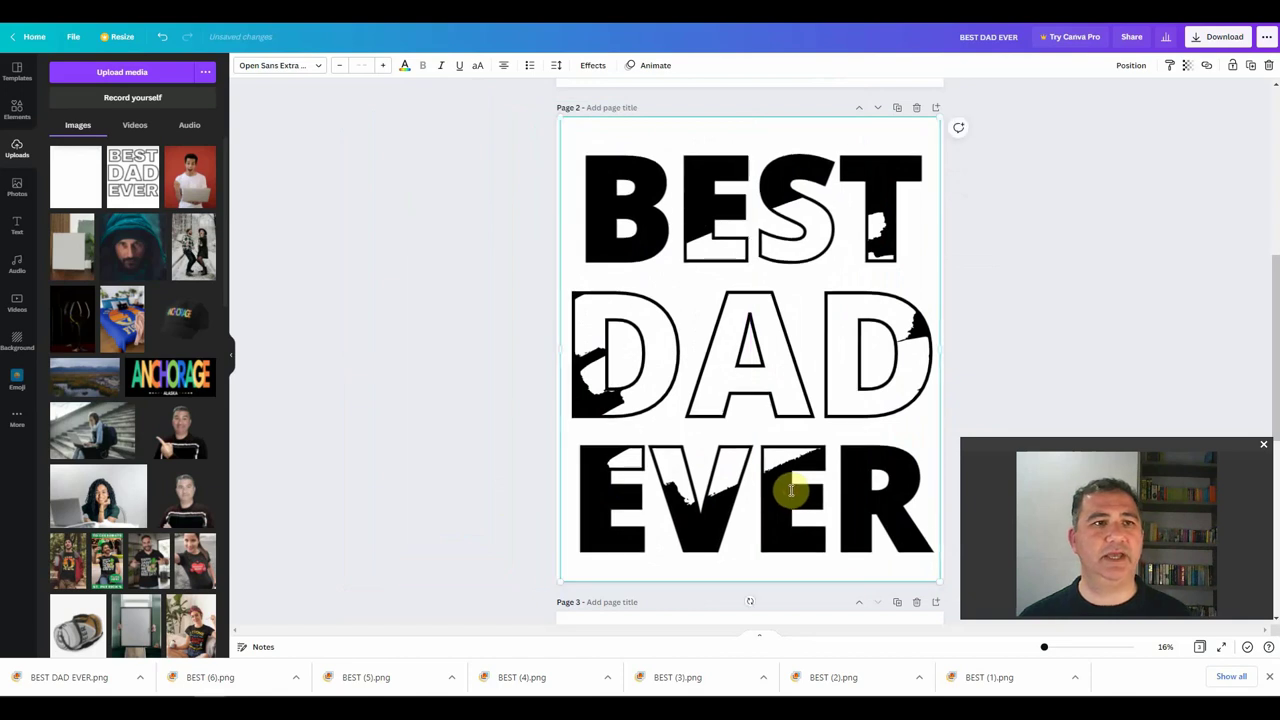
left_click(1095, 373)
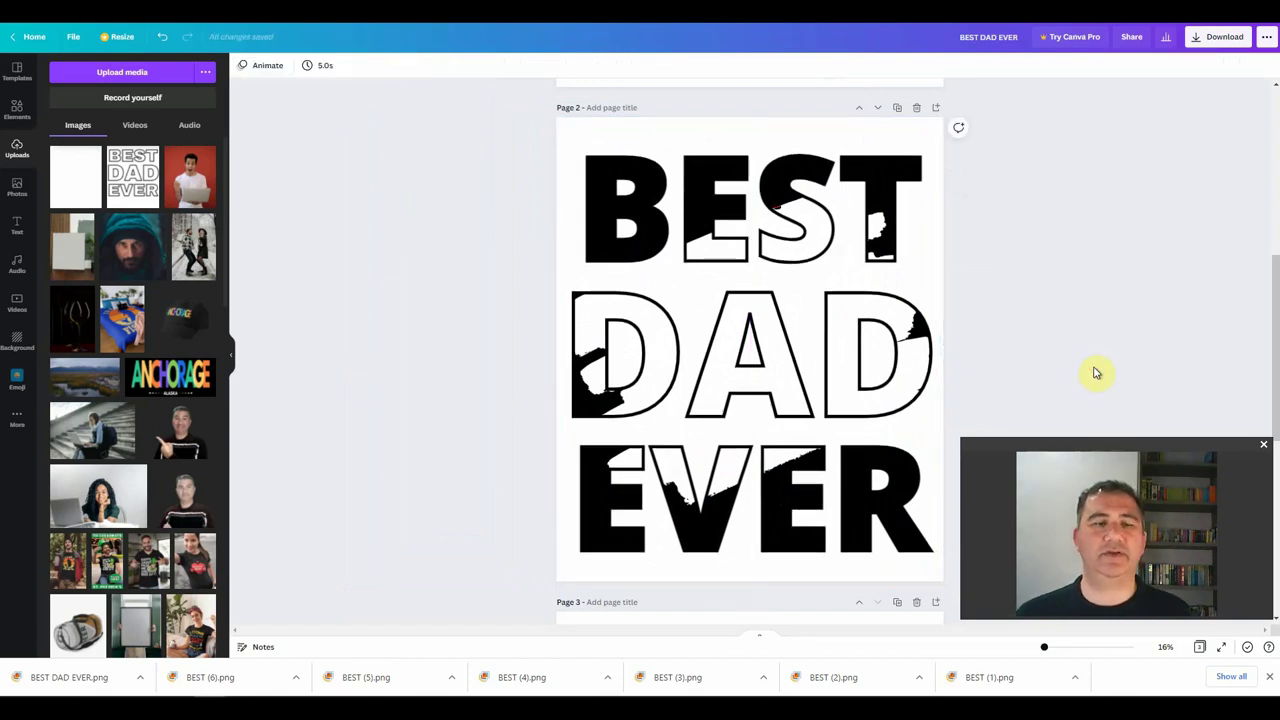